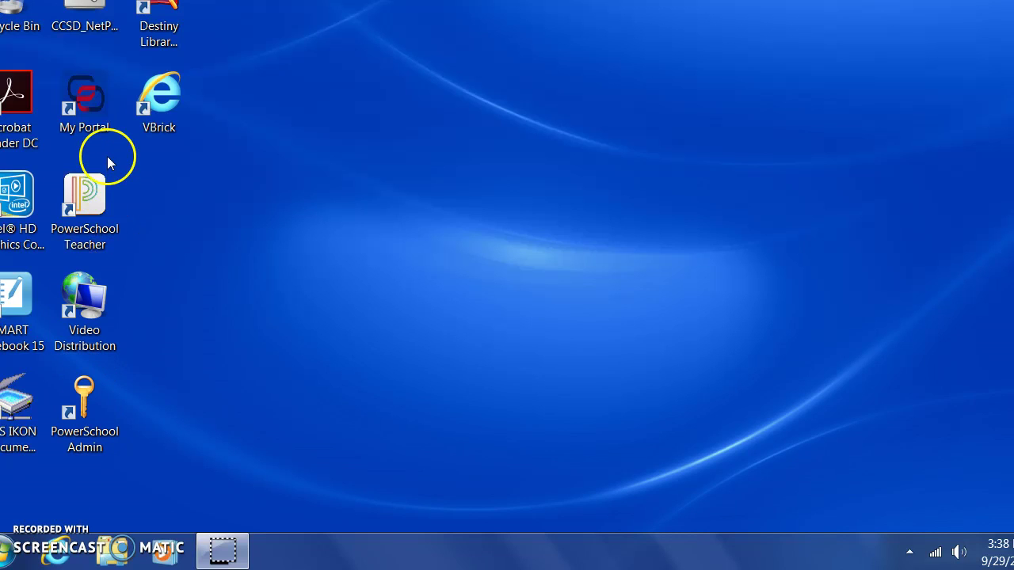
Step: Open the South Carolina Virtual Library from the Student Tools in My Portal, continuing past the pop-up blocker notice
double_click(87, 103)
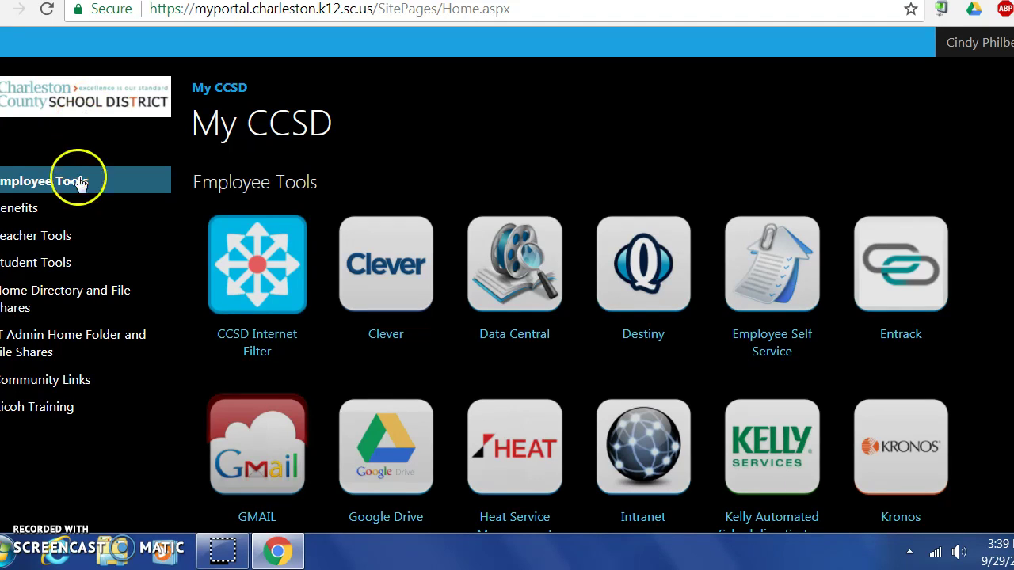
left_click(65, 264)
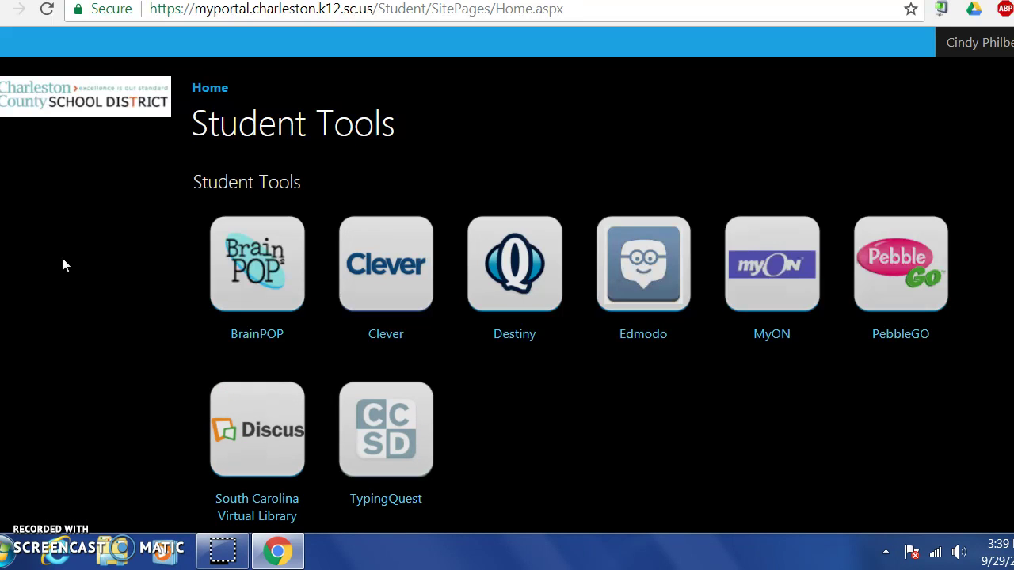
left_click(259, 449)
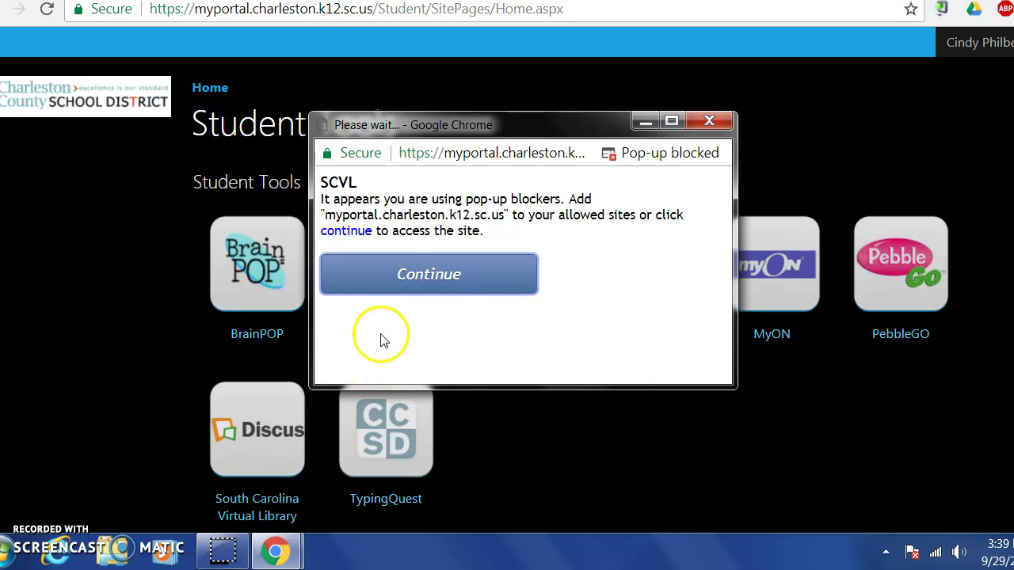
left_click(406, 275)
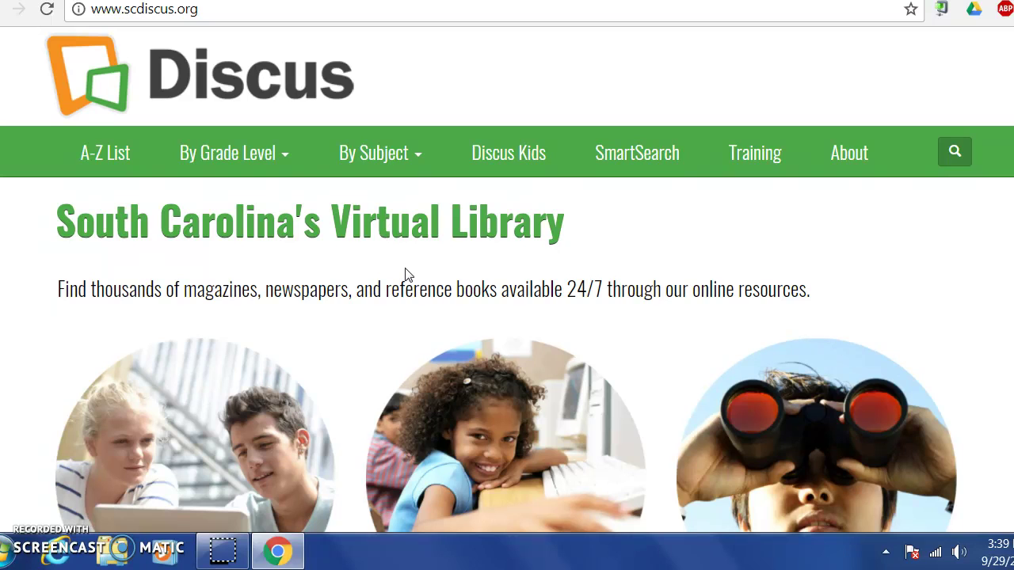
Step: Show the Discus resources for the Middle School grade level
left_click(268, 143)
left_click(243, 240)
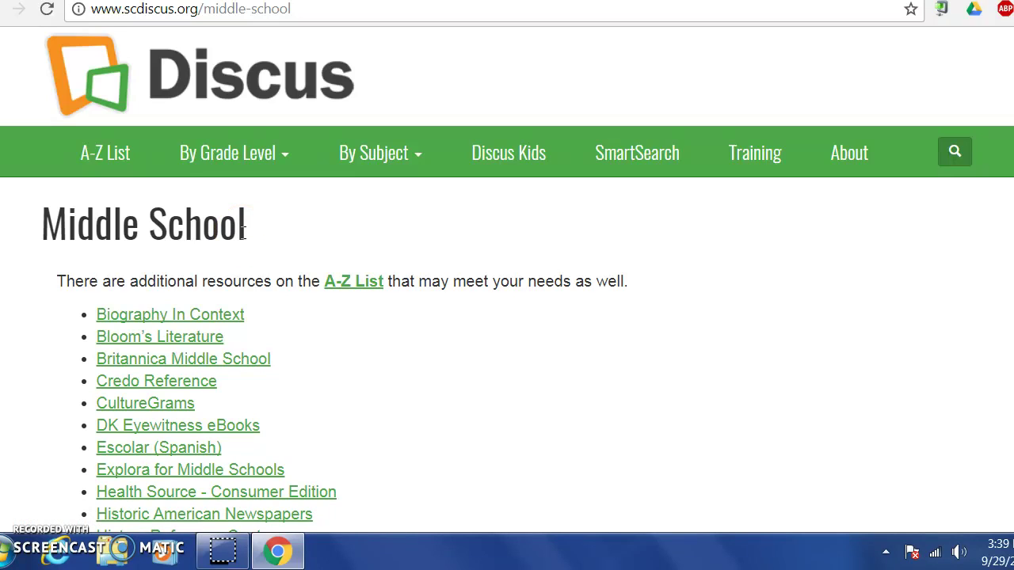
Step: Browse the Discus resources by the subject Science & Technology and open Kids InfoBits
left_click(388, 164)
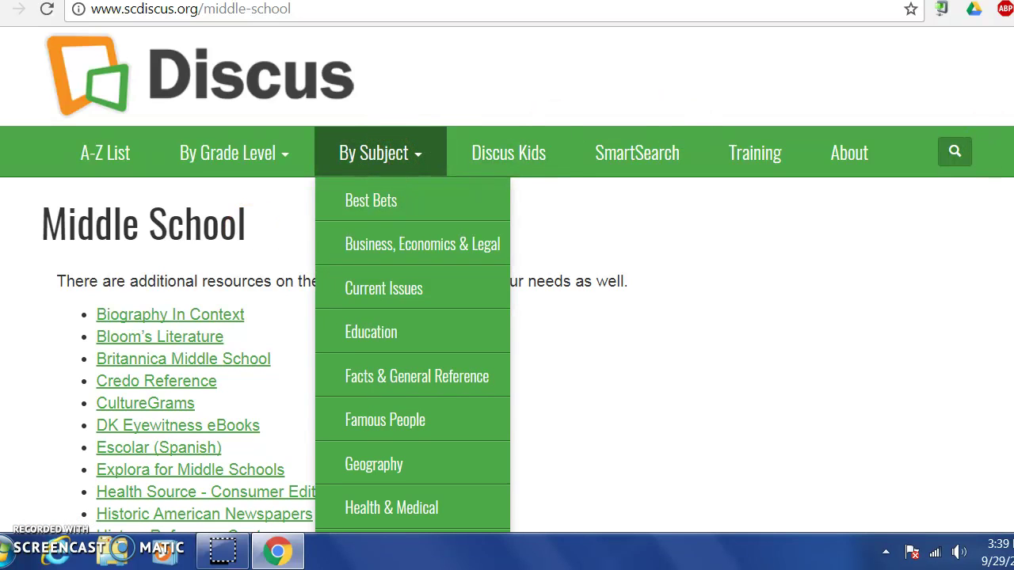
scroll(507, 317, "down", 5)
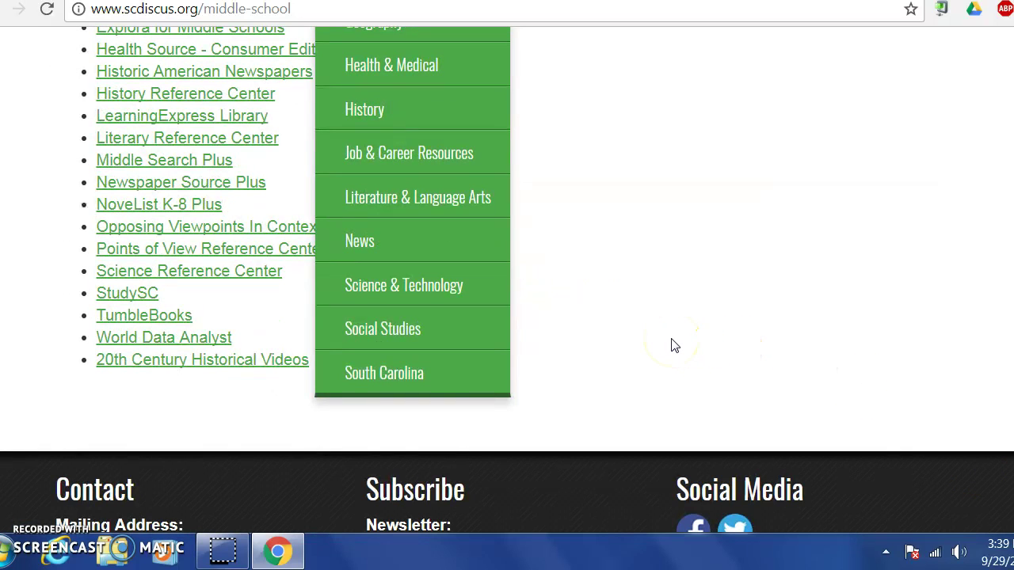
left_click(453, 294)
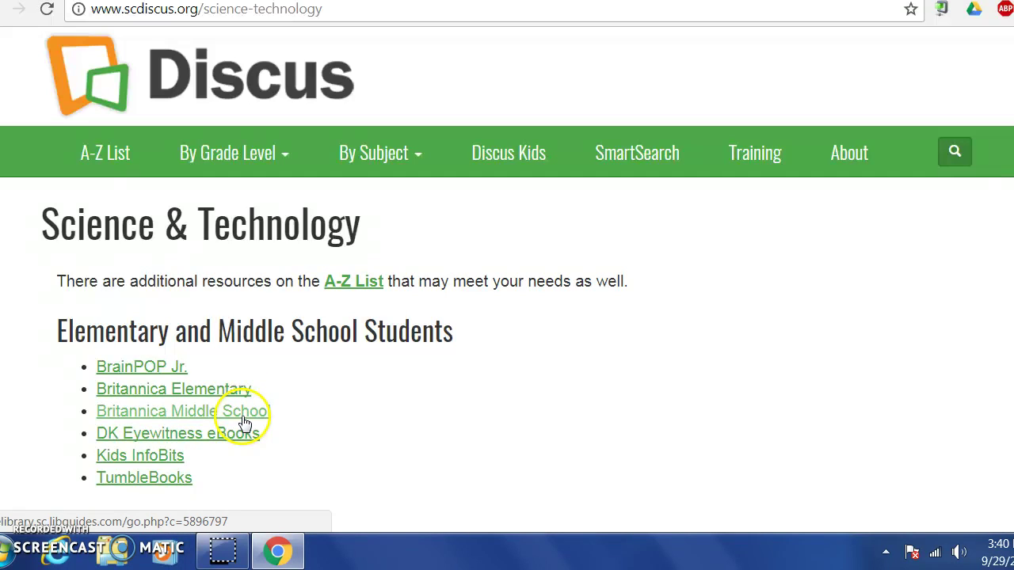
left_click(171, 461)
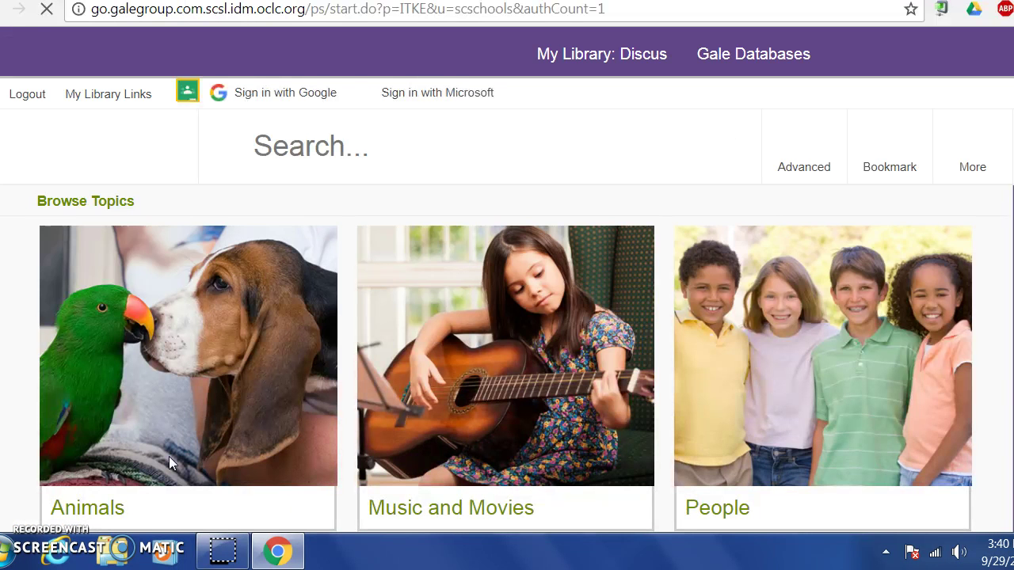
Step: Search Kids InfoBits for "sulfur"
left_click(279, 289)
left_click(309, 152)
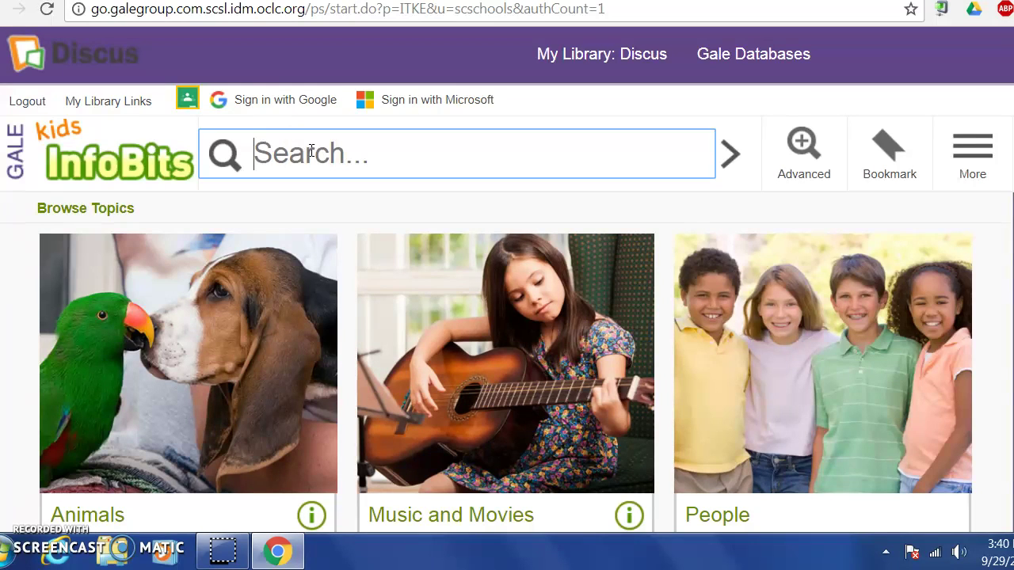
type("sul")
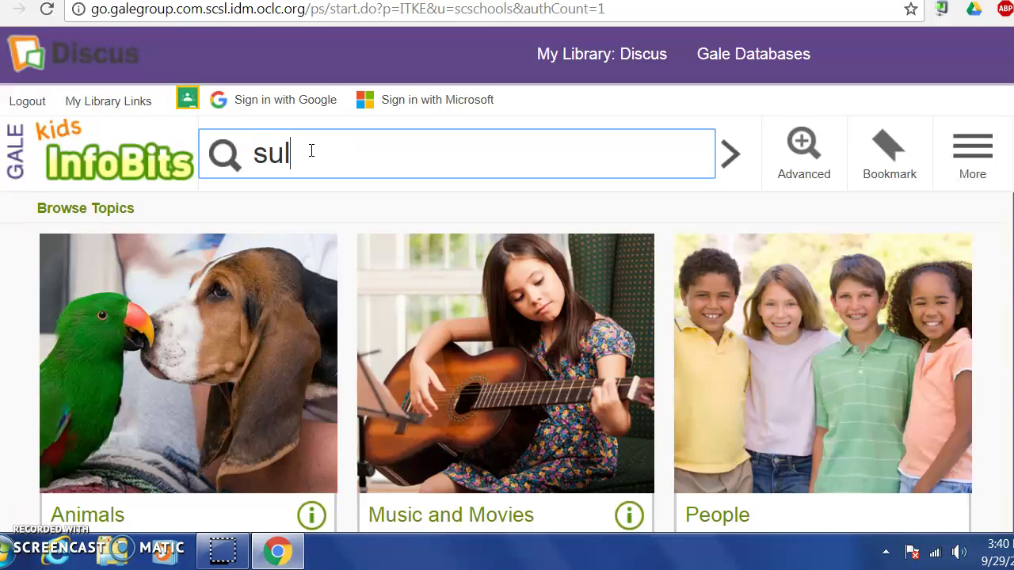
type("fur")
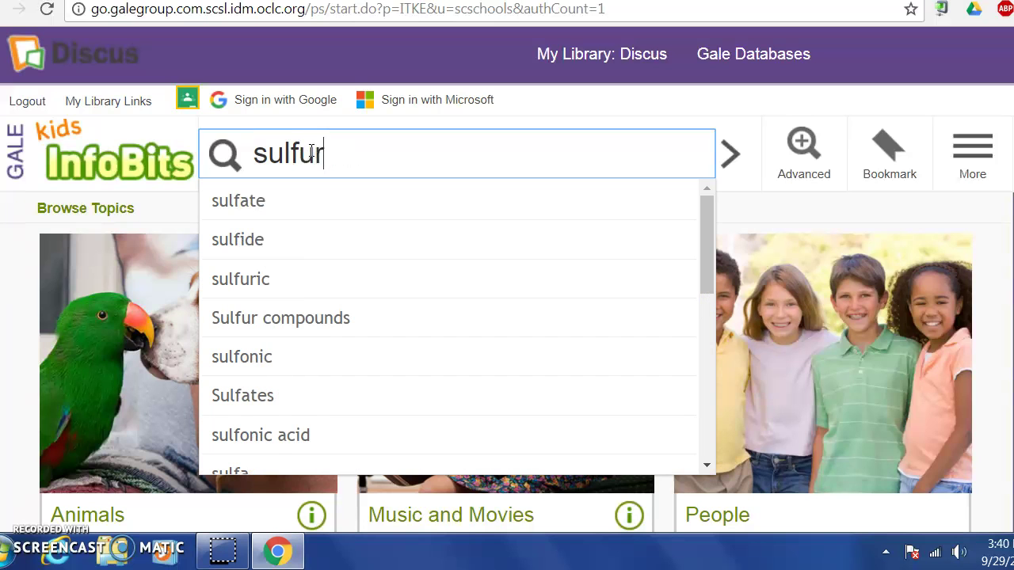
key("Return")
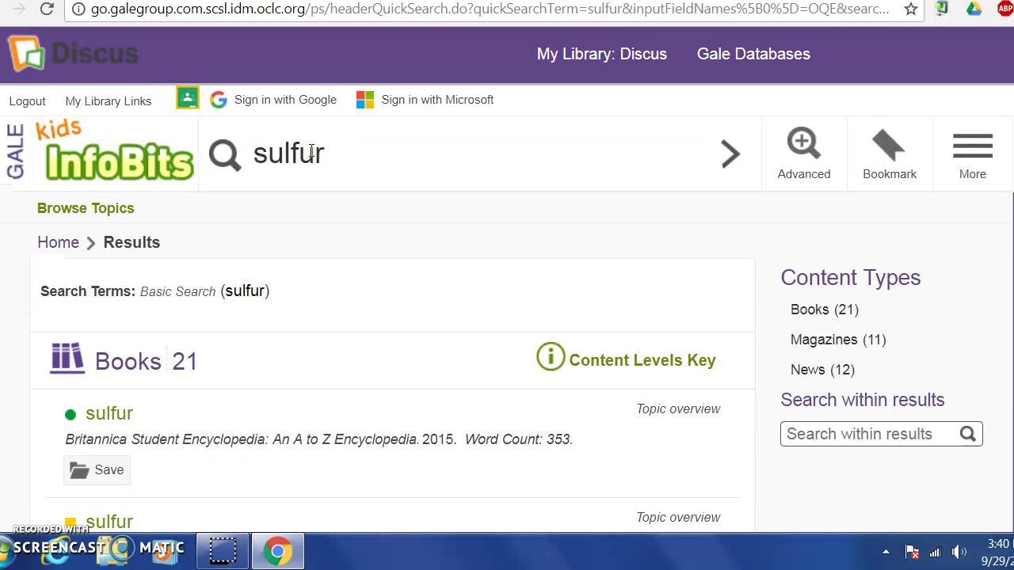
Step: Examine the book, magazine and news results of the sulfur search, including their article types and reading levels
scroll(311, 150, "down", 3)
scroll(312, 150, "down", 3)
scroll(311, 150, "down", 3)
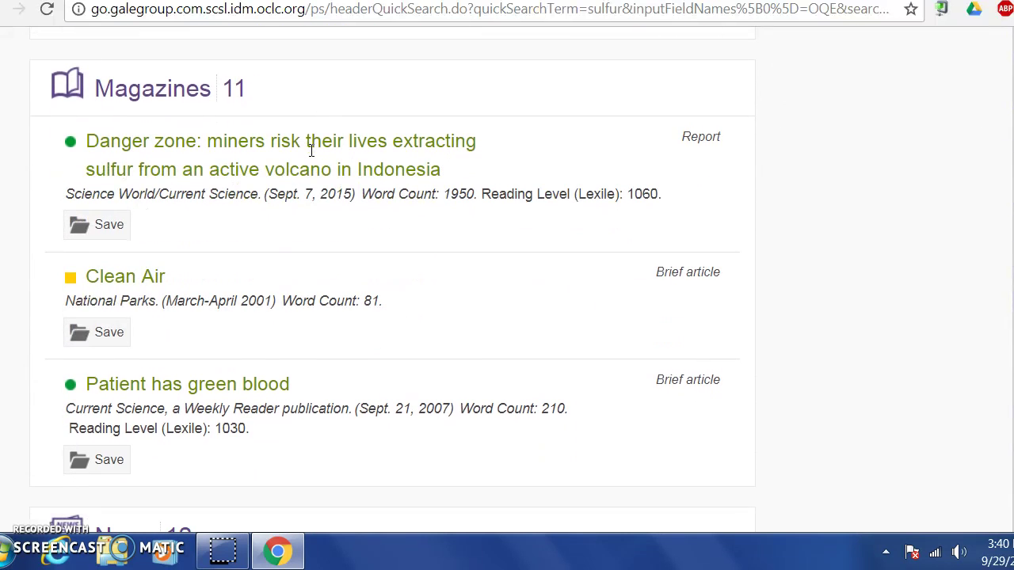
scroll(311, 151, "down", 4)
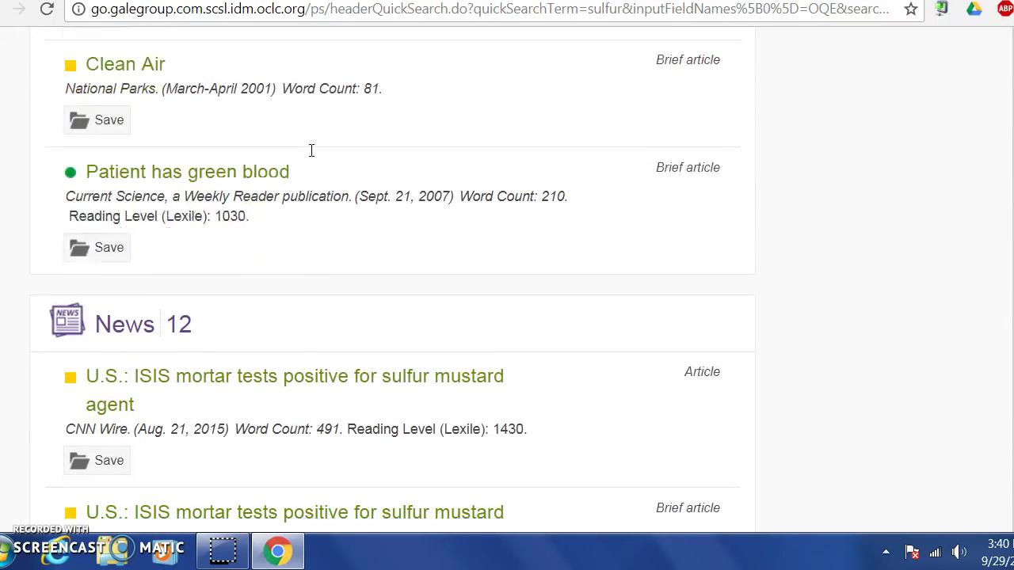
scroll(311, 151, "down", 3)
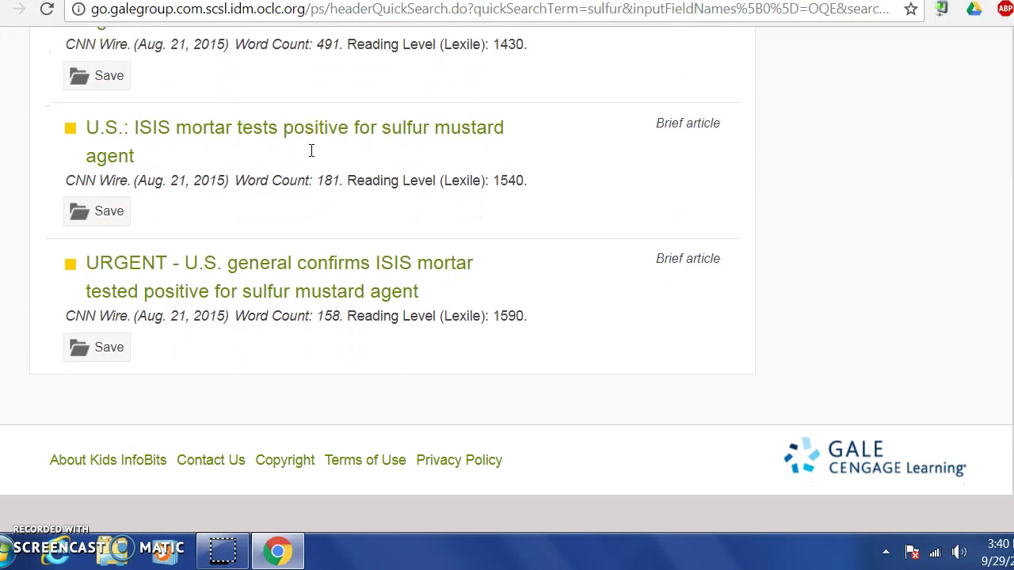
scroll(311, 151, "up", 6)
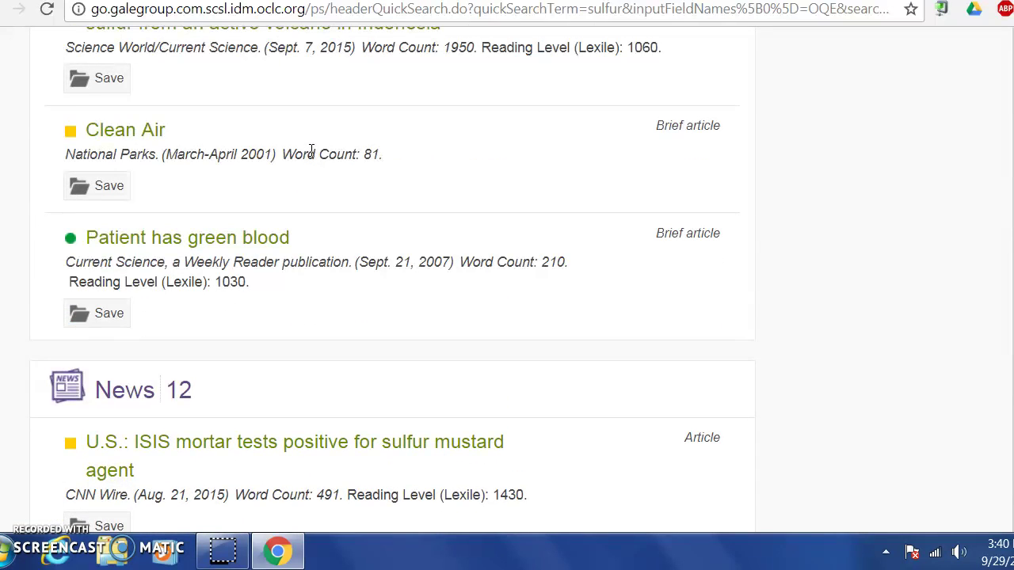
scroll(312, 150, "up", 5)
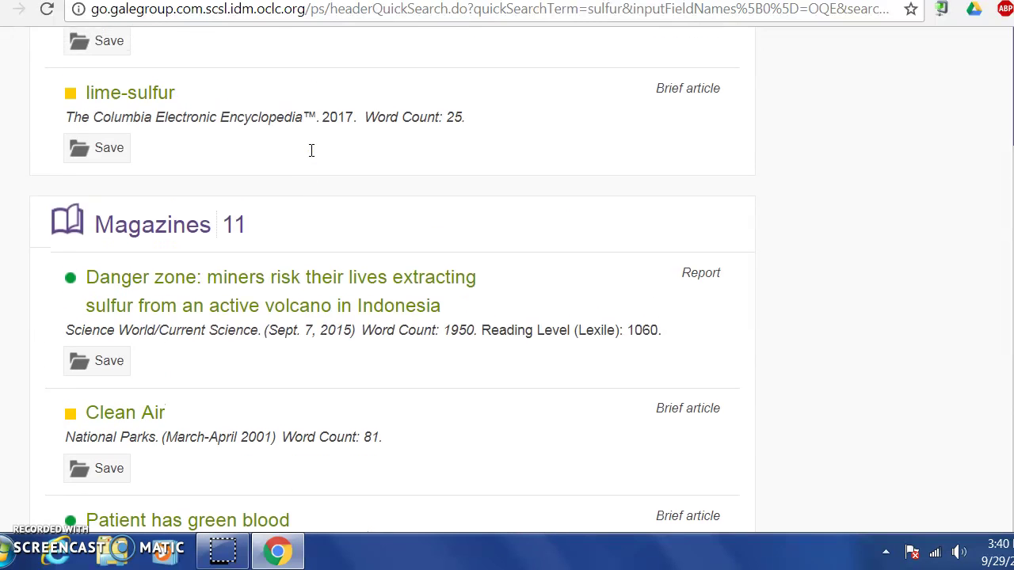
scroll(311, 151, "up", 2)
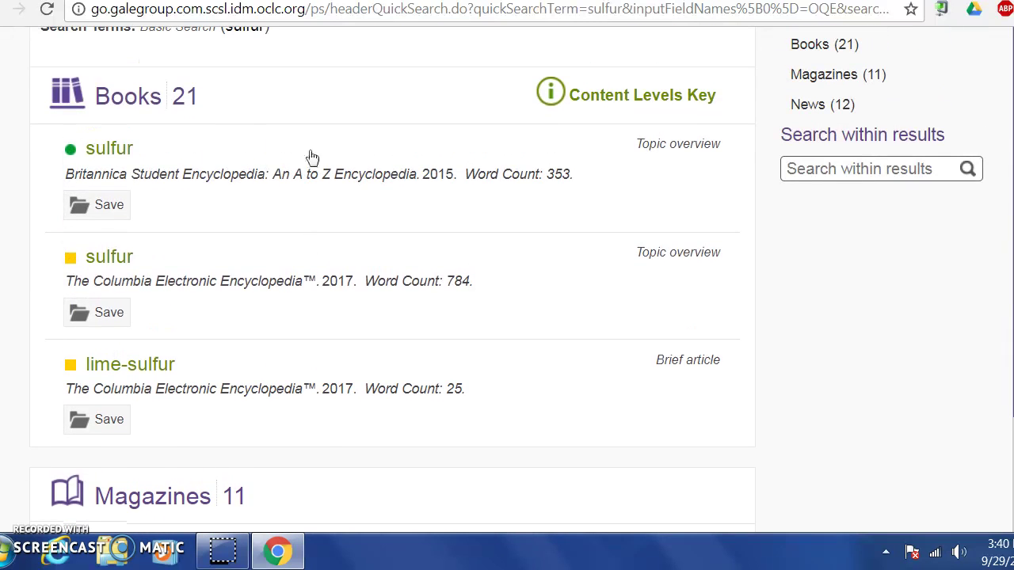
Step: Open the sulfur topic overview from The Columbia Electronic Encyclopedia and review its listening option and article tools
left_click(107, 270)
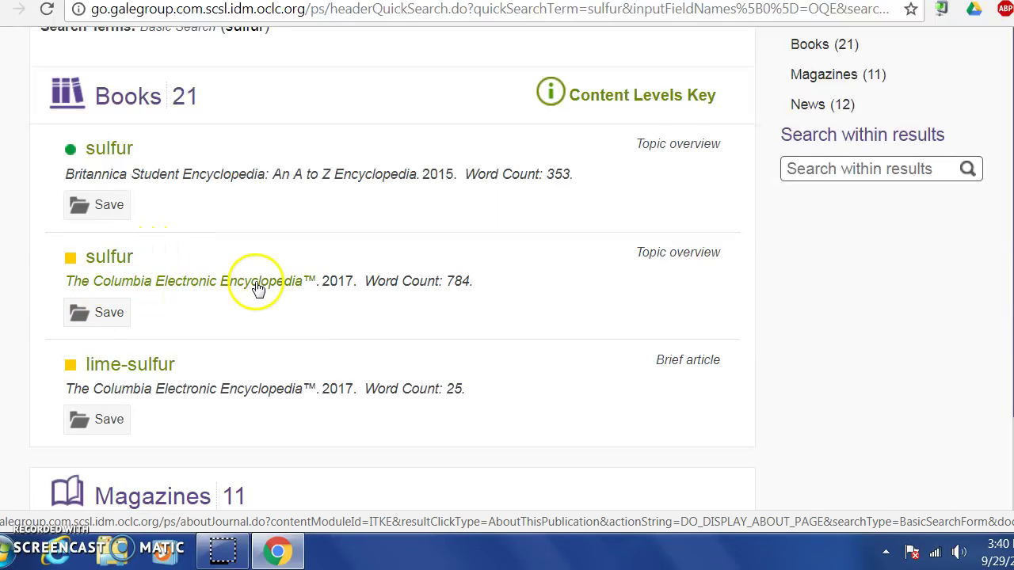
left_click(117, 261)
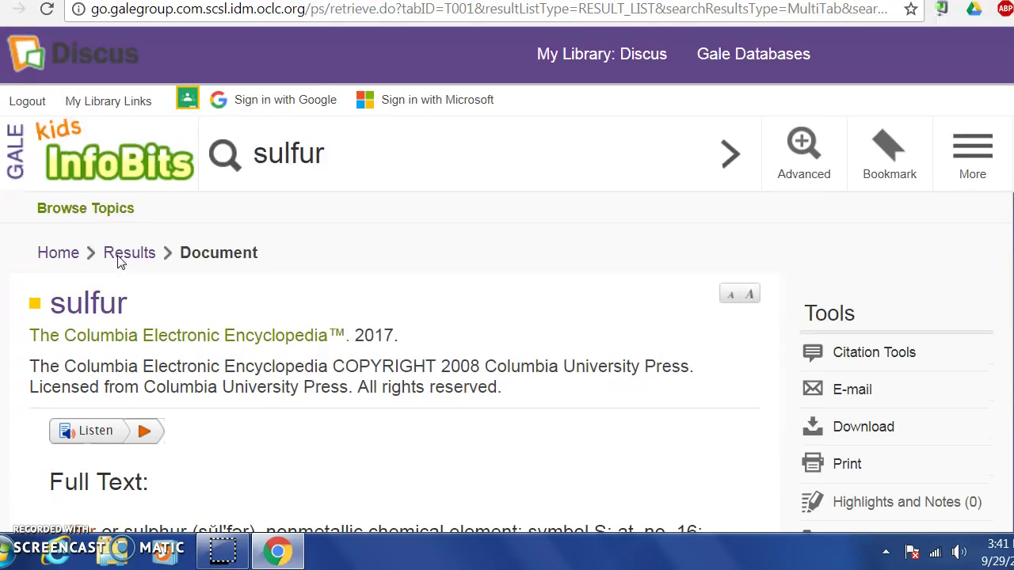
scroll(118, 261, "down", 2)
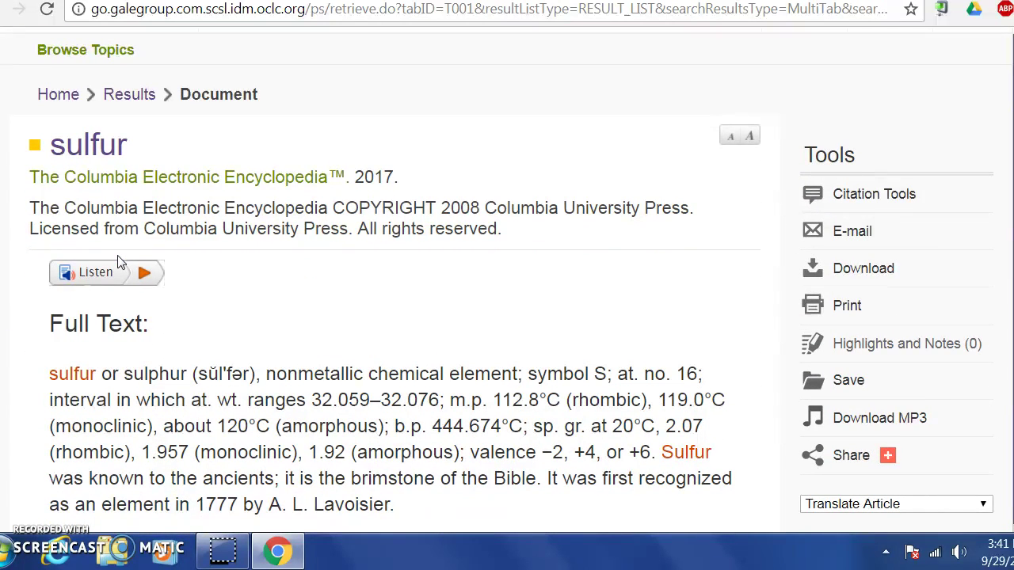
left_click(103, 273)
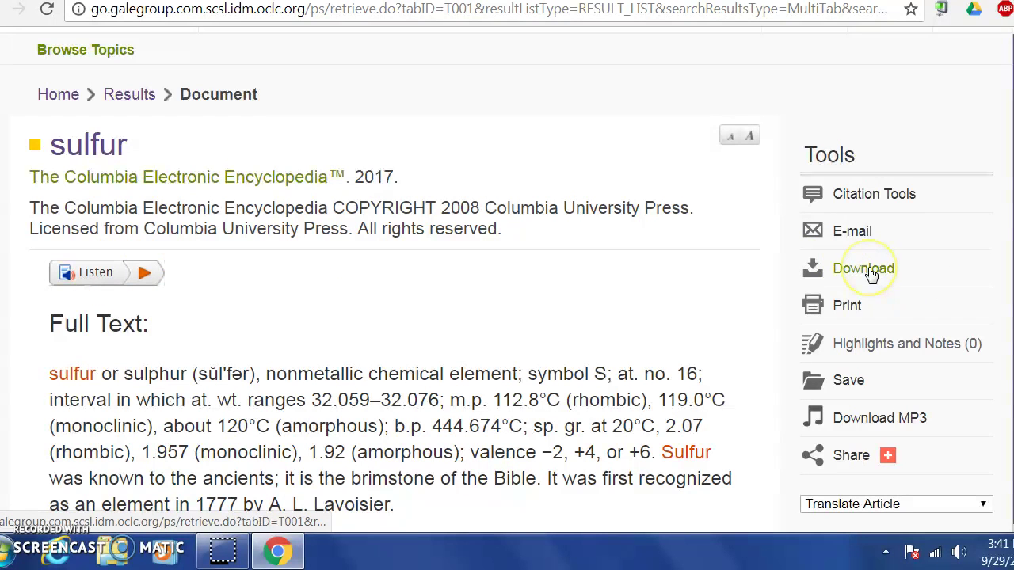
left_click(854, 313)
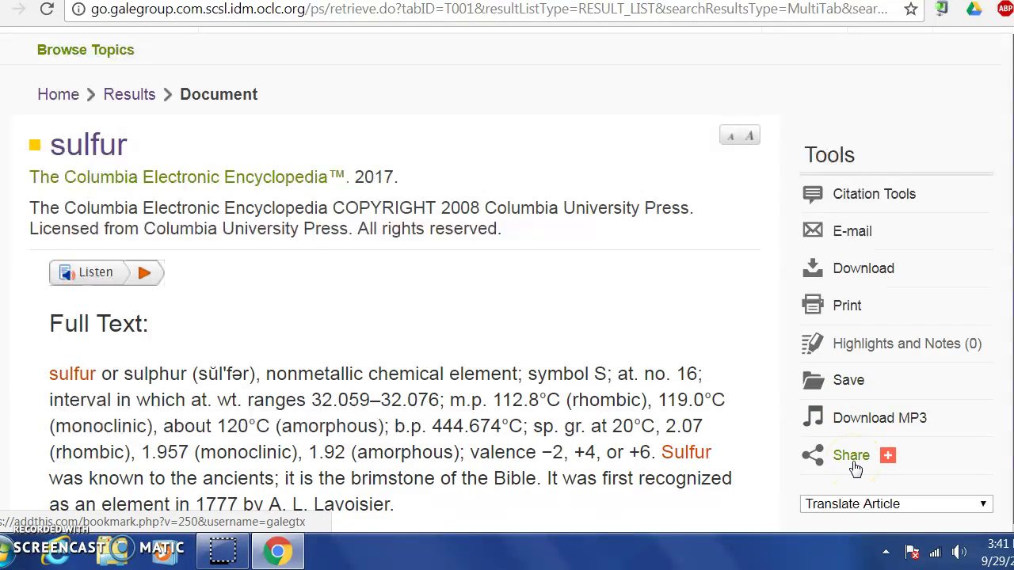
Step: Open the article's citation tools and copy the MLA 8th Edition citation from the encyclopedia title through the access date
left_click(870, 201)
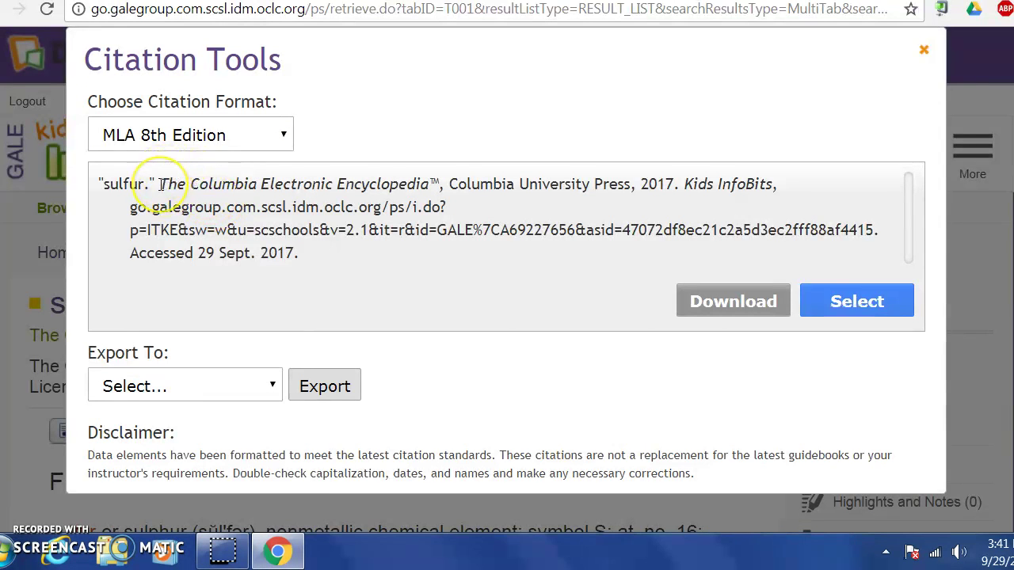
left_click_drag(159, 186, 309, 260)
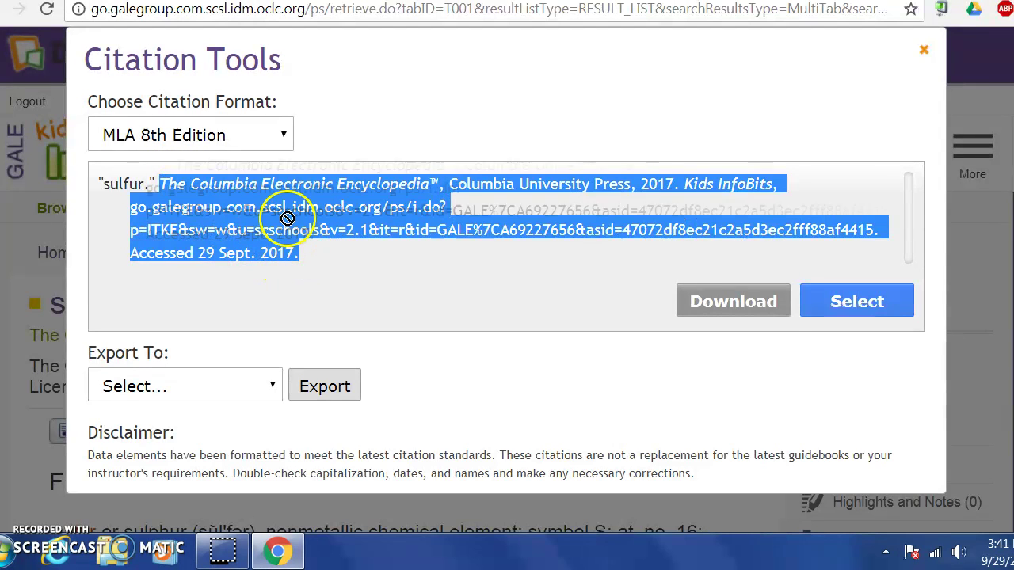
right_click(287, 218)
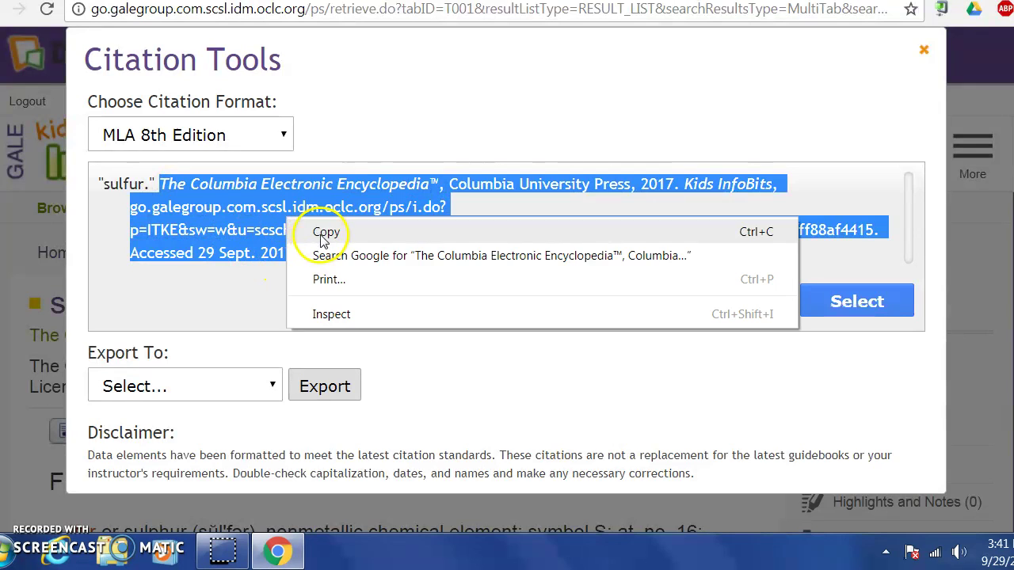
left_click(305, 231)
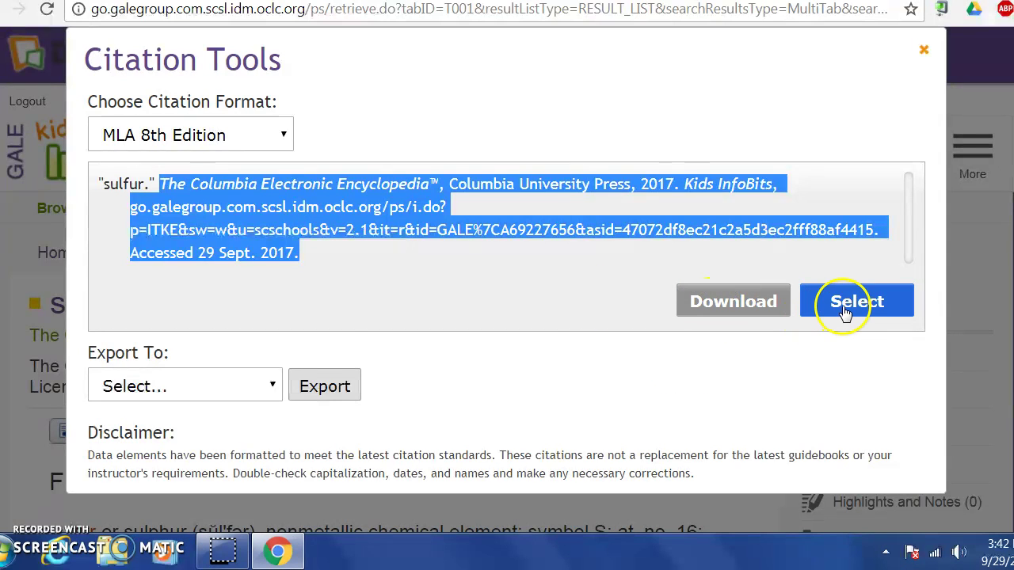
Step: Export the citation to Google Drive, choosing the owner's school Google account and allowing galegroup.com access
left_click(271, 386)
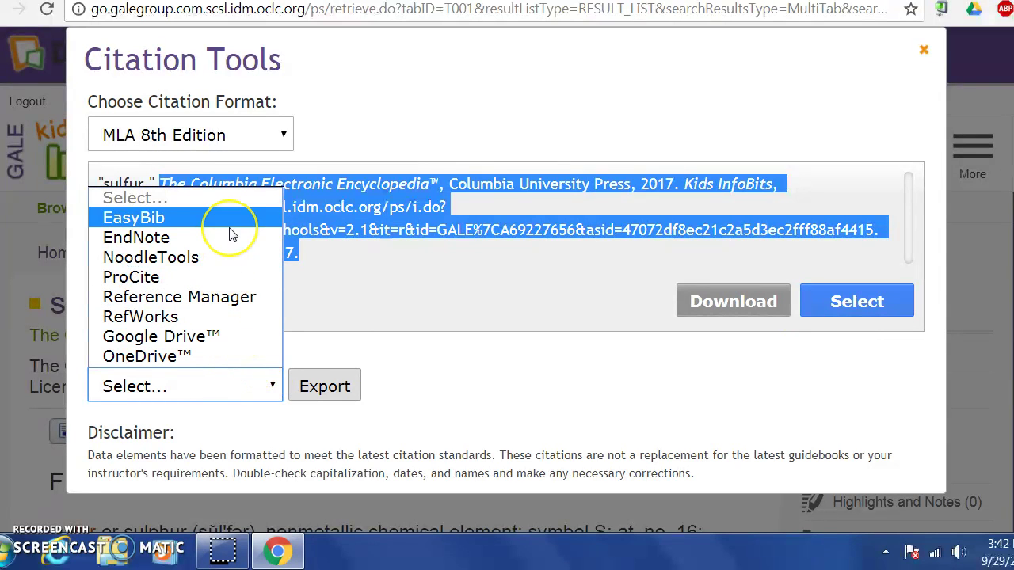
left_click(226, 336)
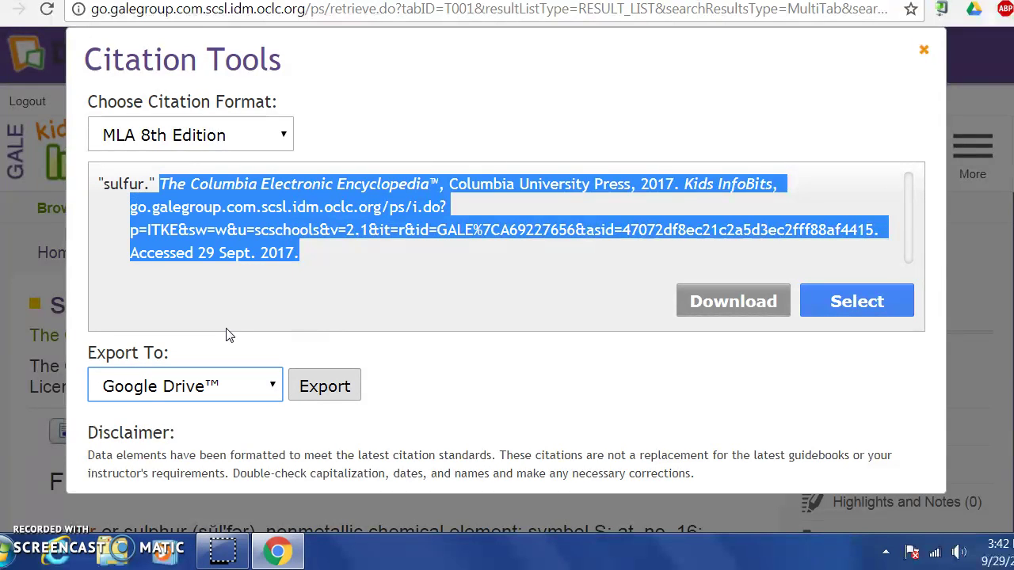
left_click(316, 386)
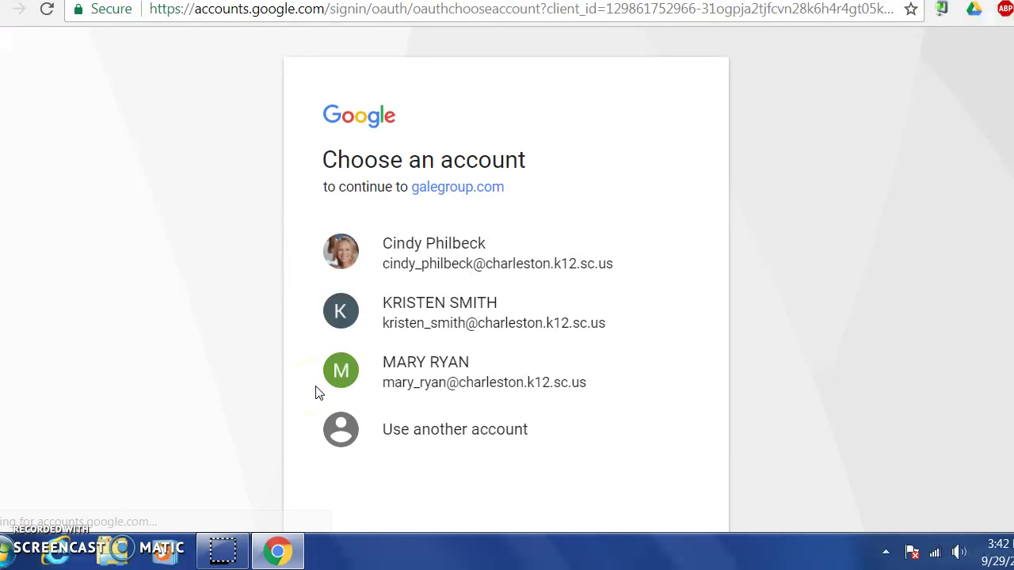
left_click(415, 264)
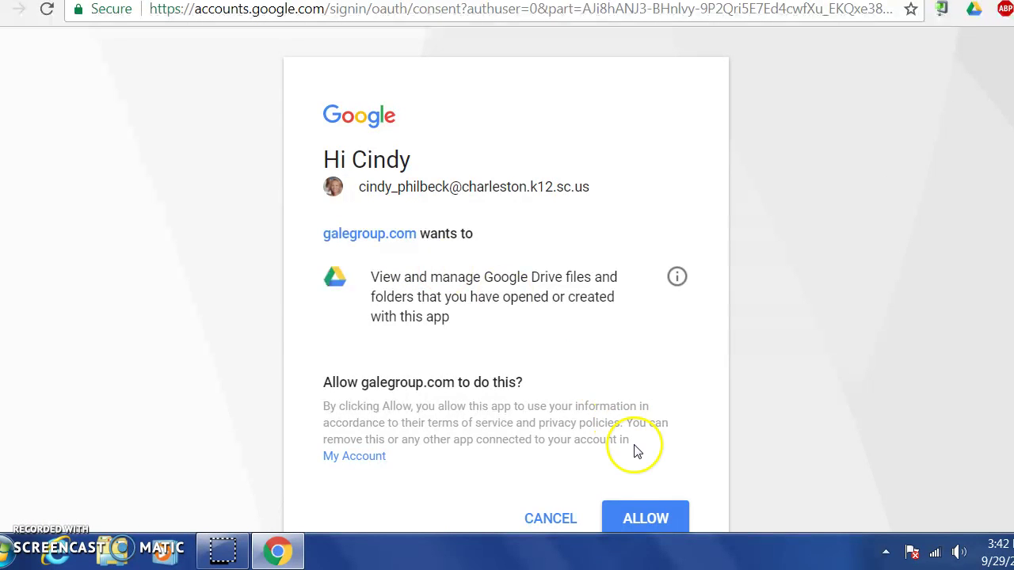
left_click(631, 516)
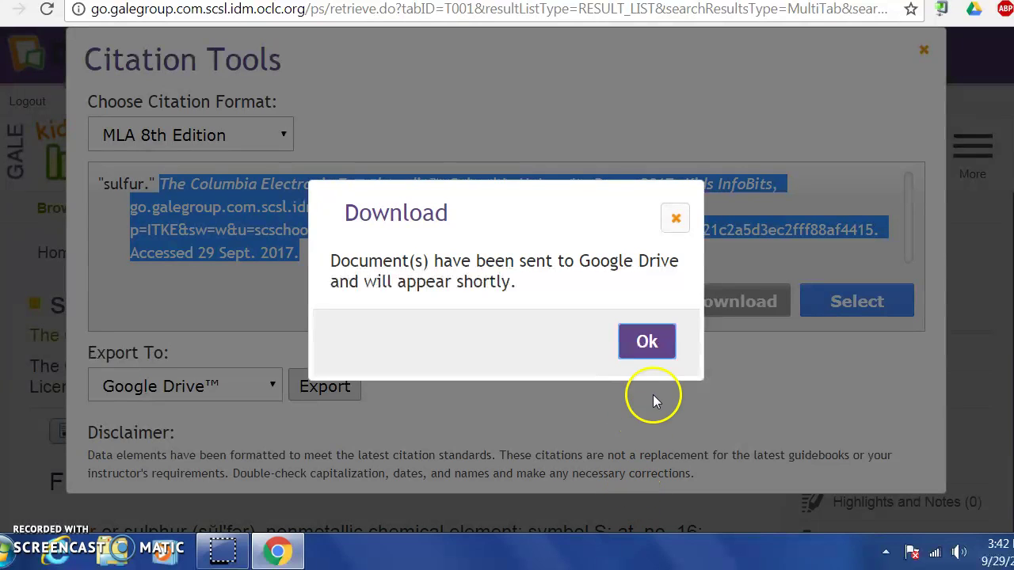
left_click(649, 344)
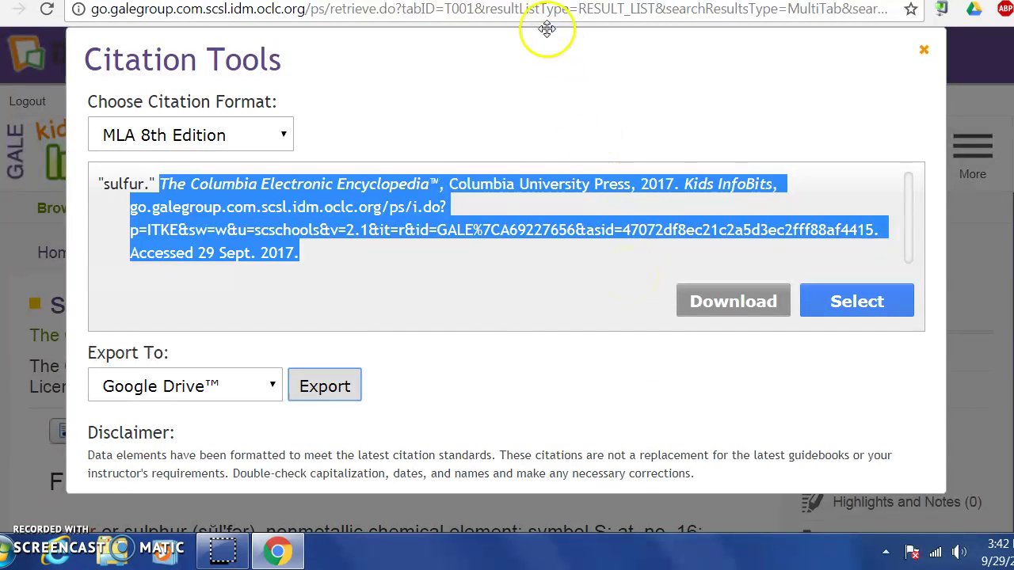
Step: Switch to the Britannica School Middle site provided through Discus
left_click(523, 1)
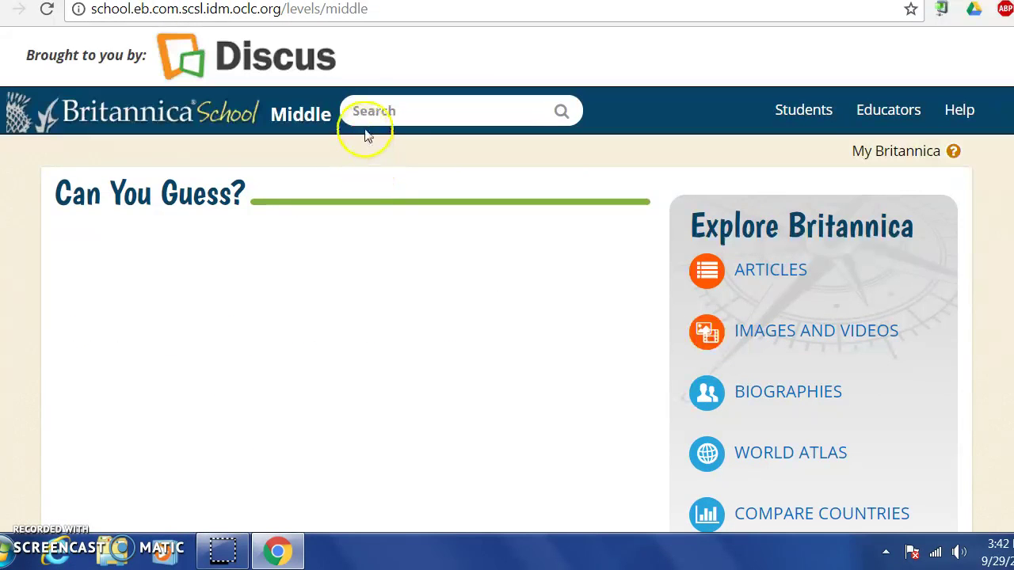
Step: Search Britannica School Middle for "sulfur" and switch the article results to Level 3
left_click(374, 121)
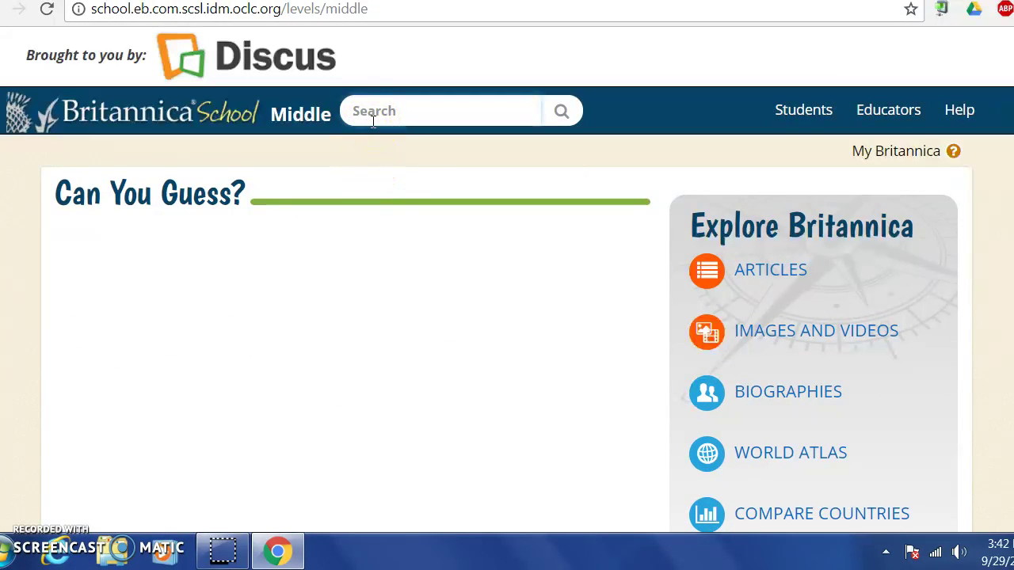
type("sulfur")
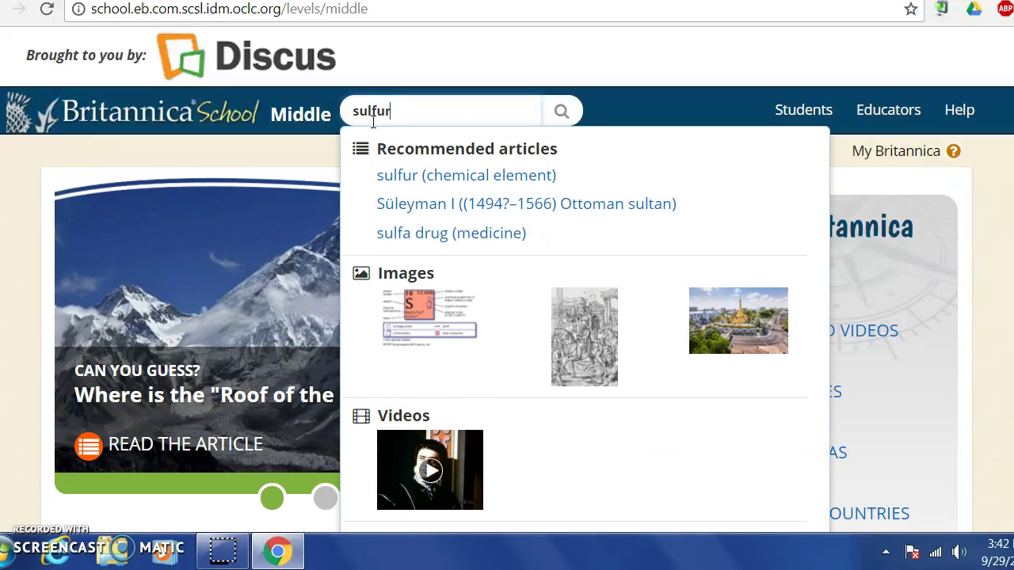
key("Return")
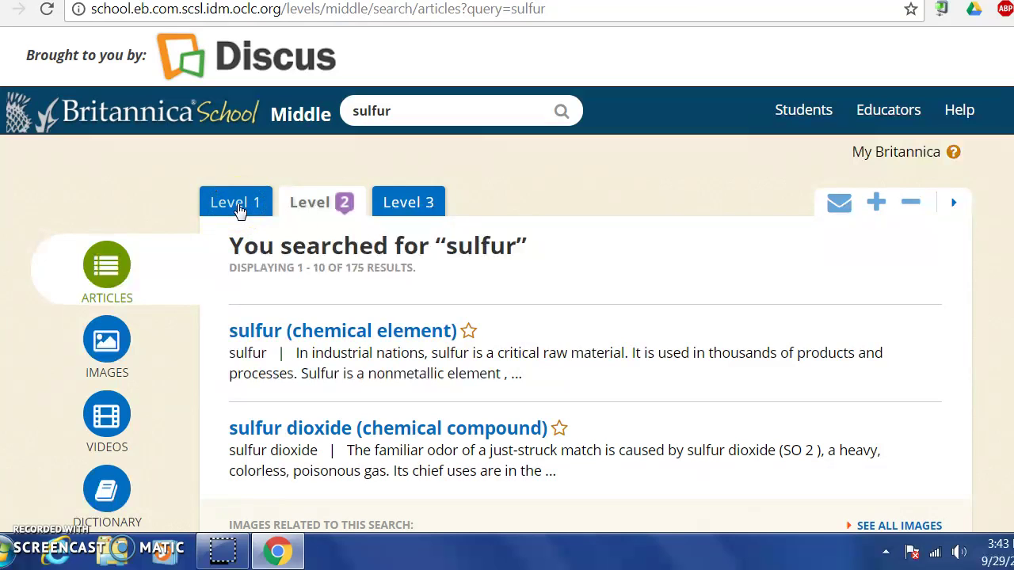
left_click(392, 214)
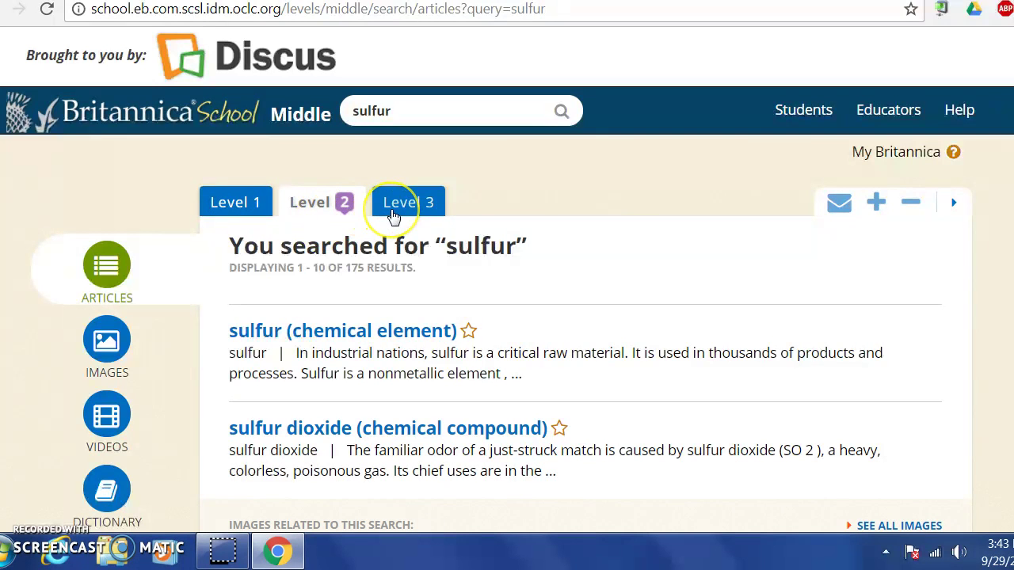
left_click(392, 214)
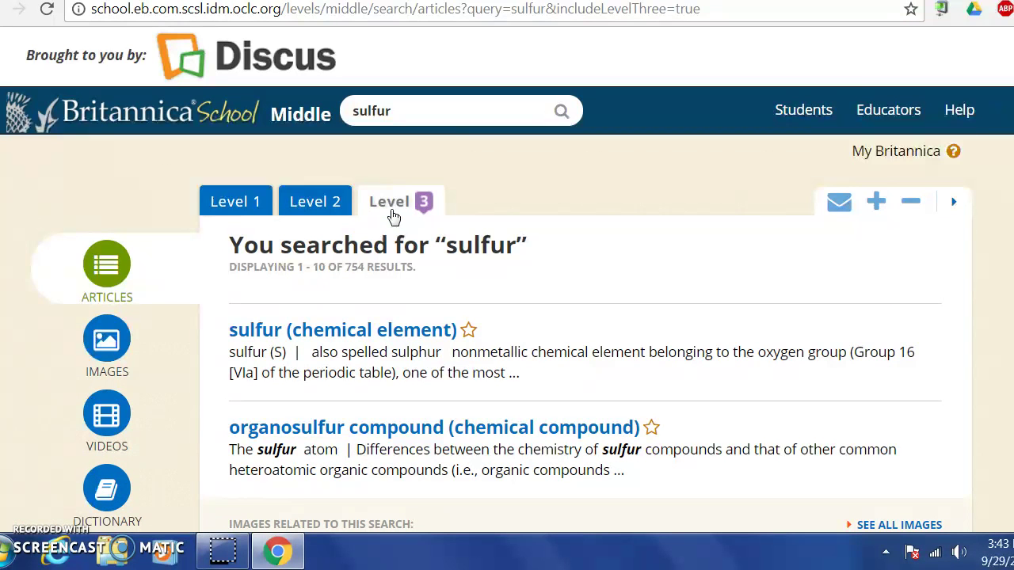
Step: Review the resource categories offered for the sulfur search, from Articles and Images through Magazines, Primary Sources / E-Books and Year in Review
scroll(392, 214, "down", 1)
left_click(178, 202)
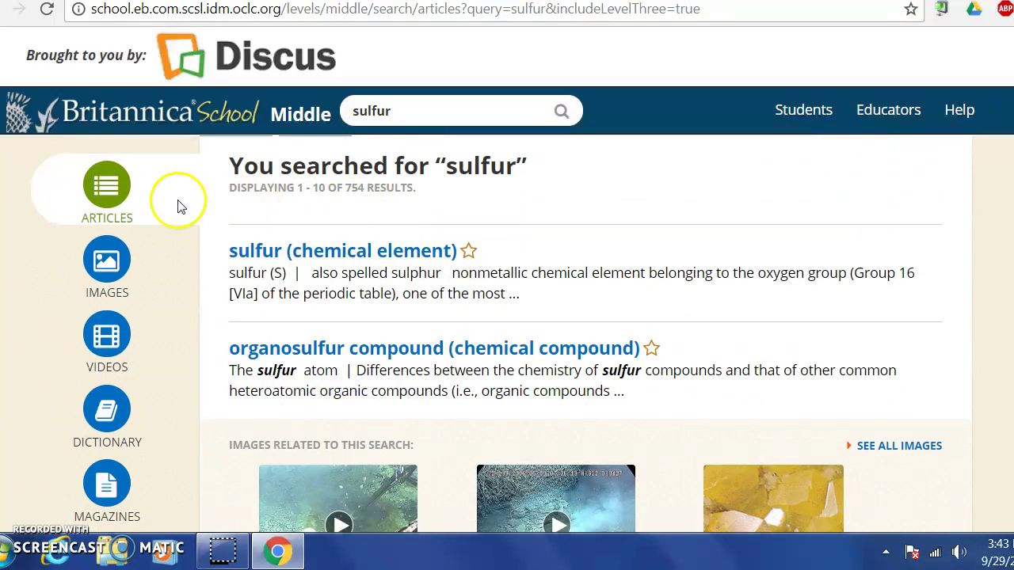
left_click(107, 413)
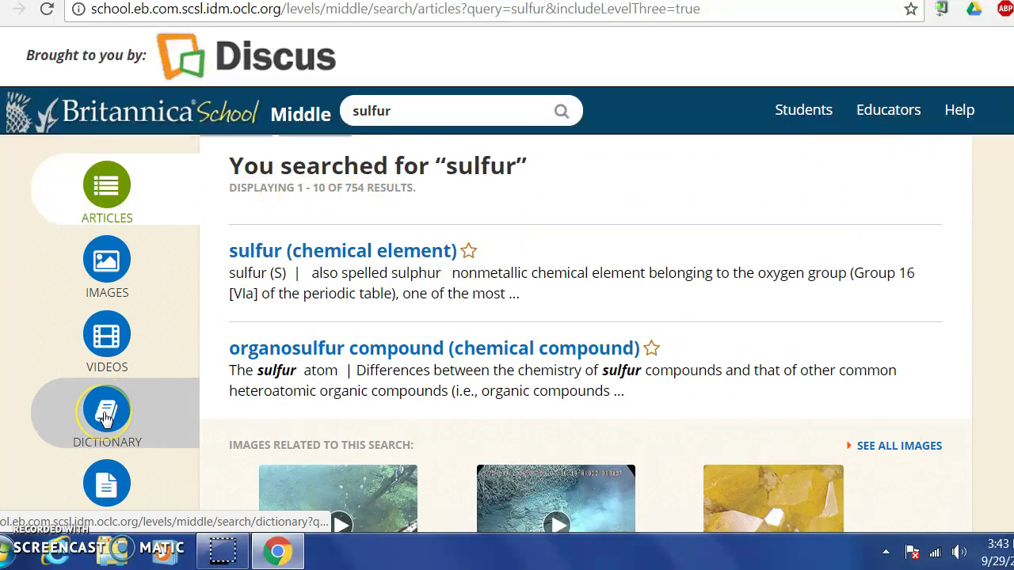
scroll(106, 417, "down", 3)
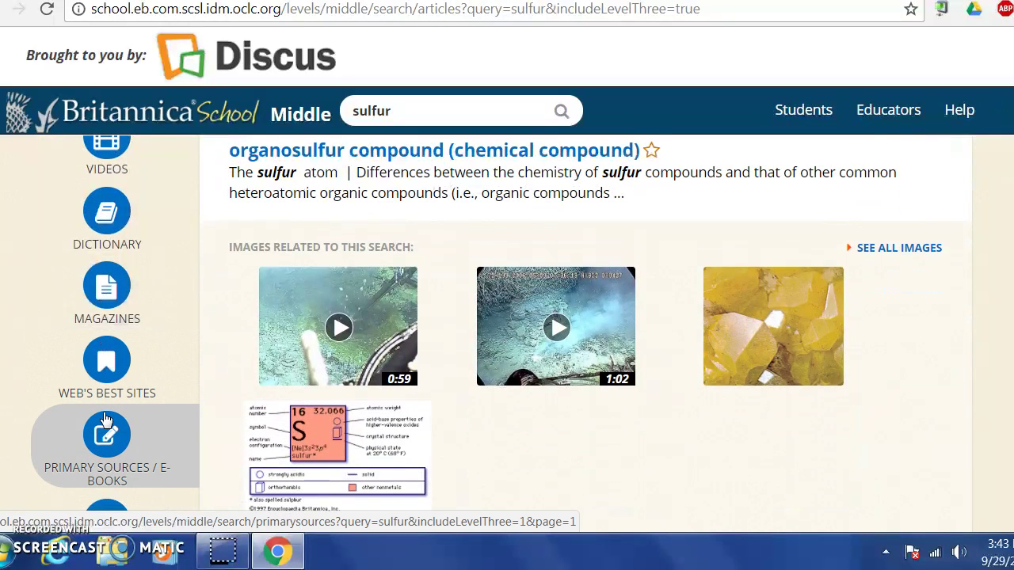
scroll(106, 417, "down", 2)
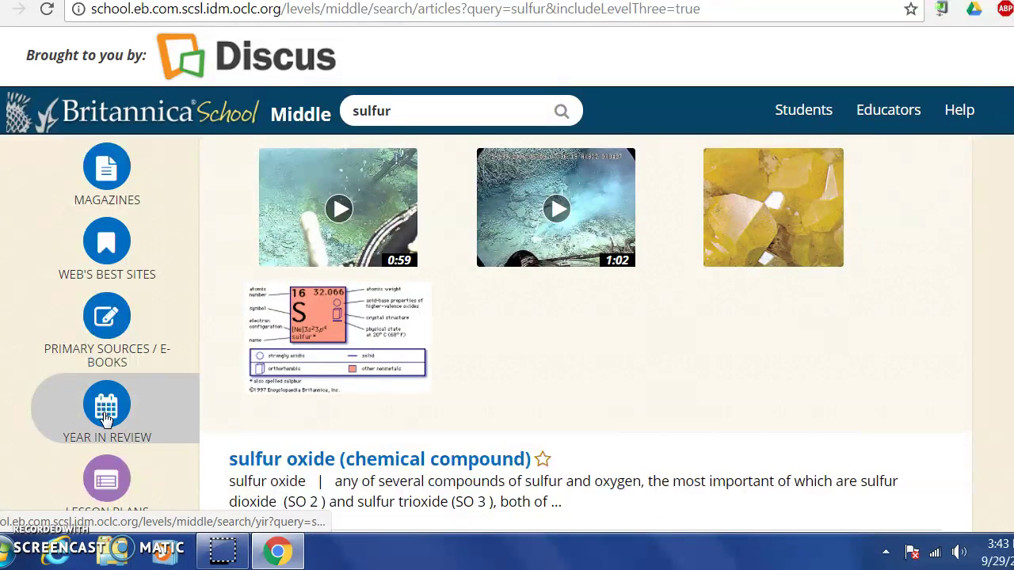
scroll(106, 417, "up", 1)
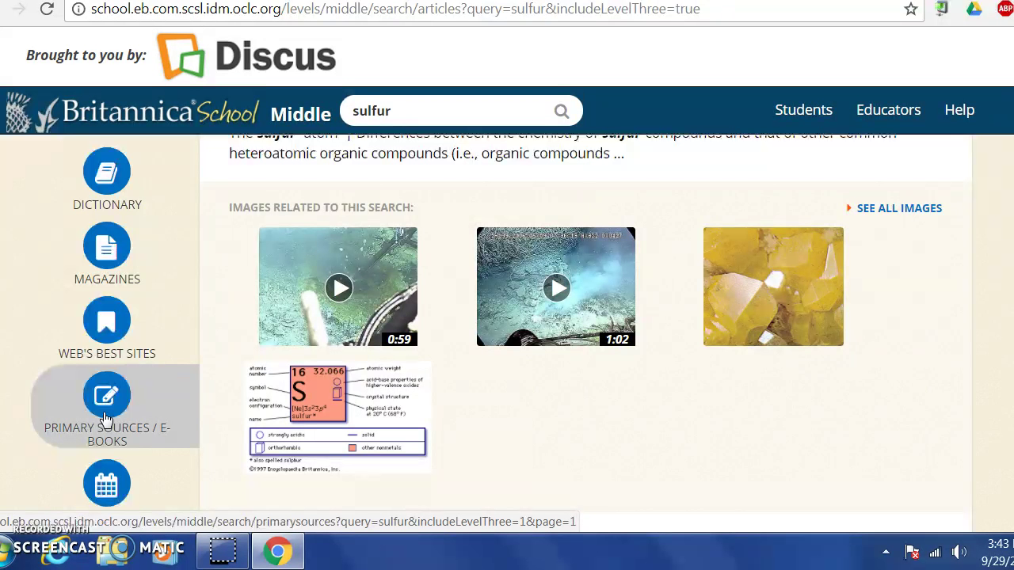
scroll(105, 417, "up", 2)
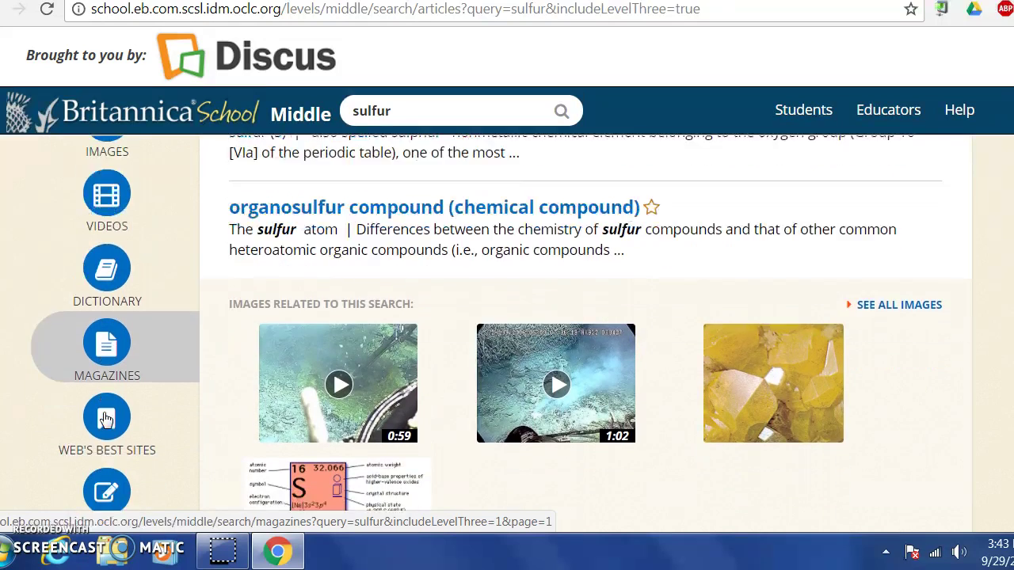
scroll(105, 417, "down", 2)
Step: Open the Primary Sources / E-Books results for sulfur and look through the listed documents
left_click(102, 411)
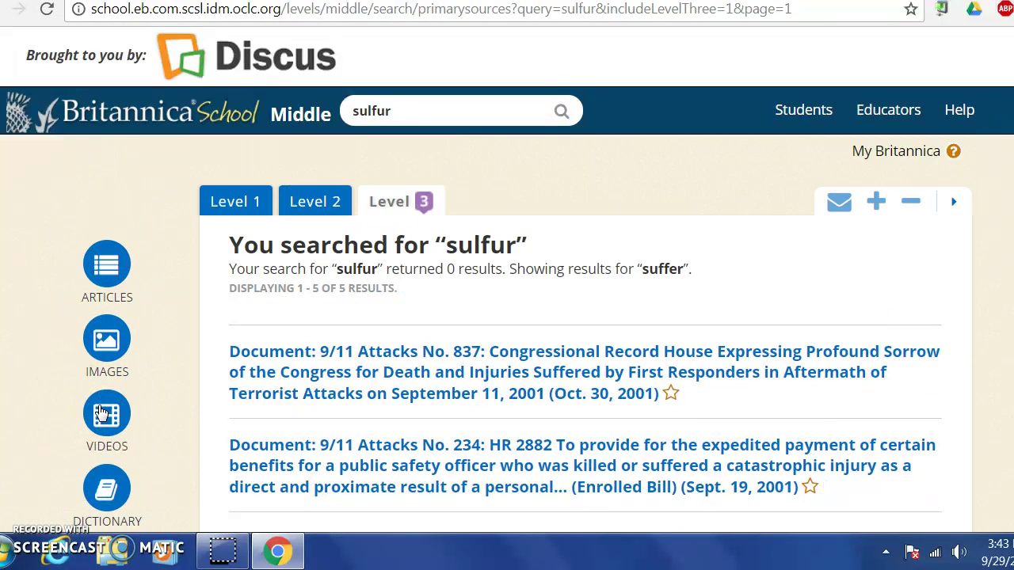
scroll(102, 411, "down", 1)
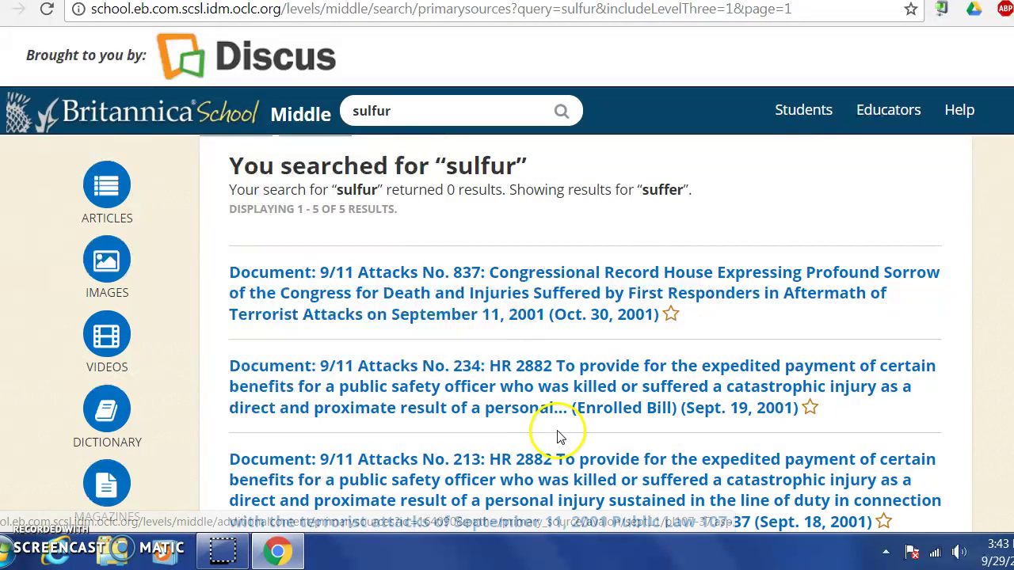
scroll(245, 263, "up", 1)
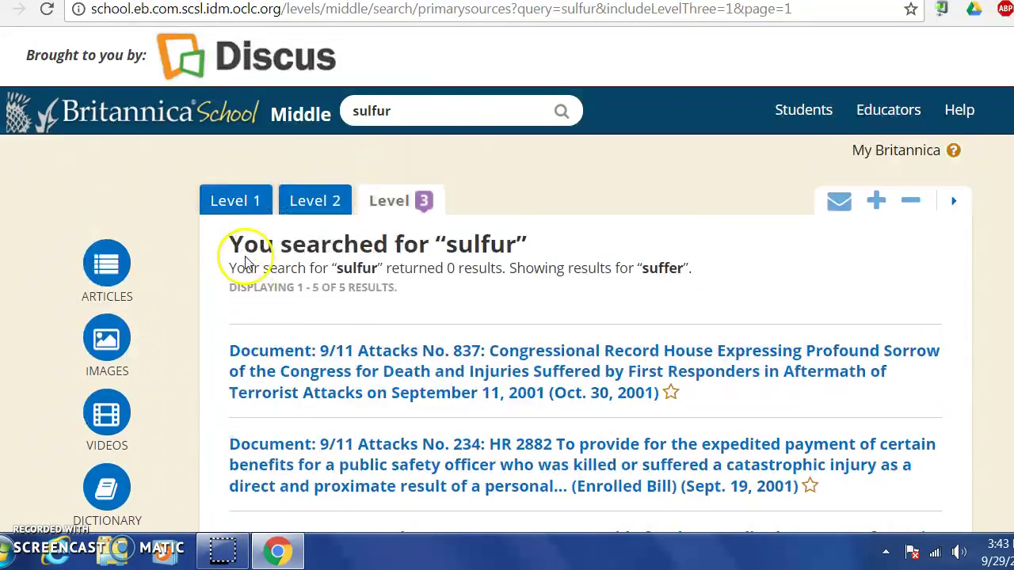
Step: Return to the Level 2 article results and open the sulfur (chemical element) article
left_click(328, 202)
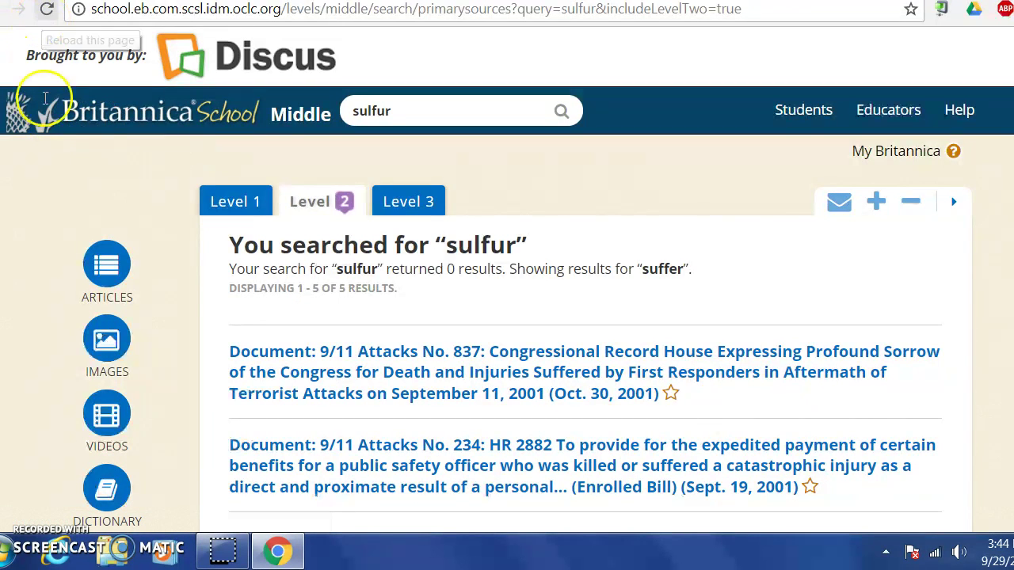
left_click(104, 268)
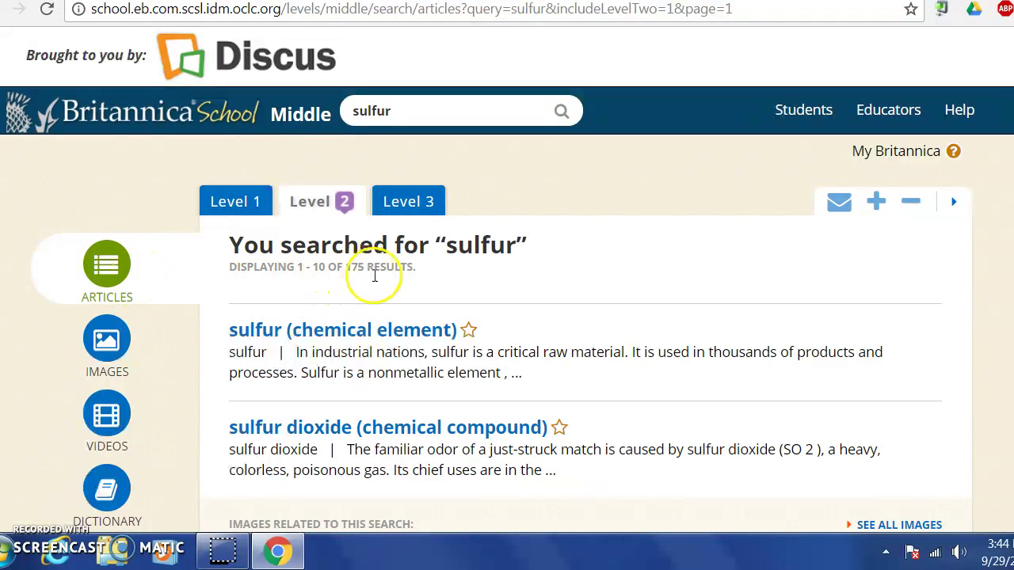
left_click(383, 336)
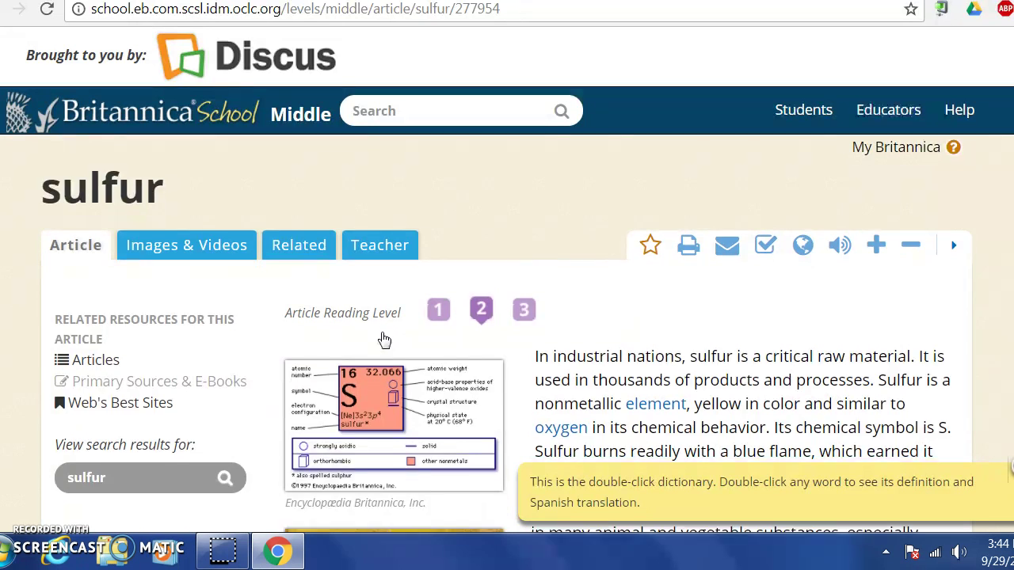
Step: Display the sulfur article's MLA citation, select its full text through the access date, and close the citation window
scroll(383, 340, "down", 3)
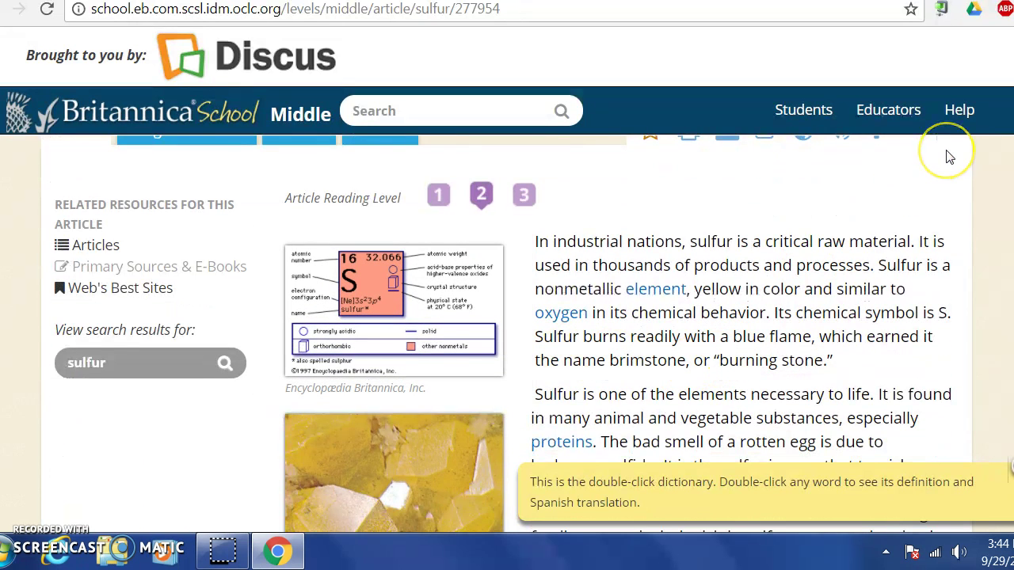
scroll(950, 156, "up", 1)
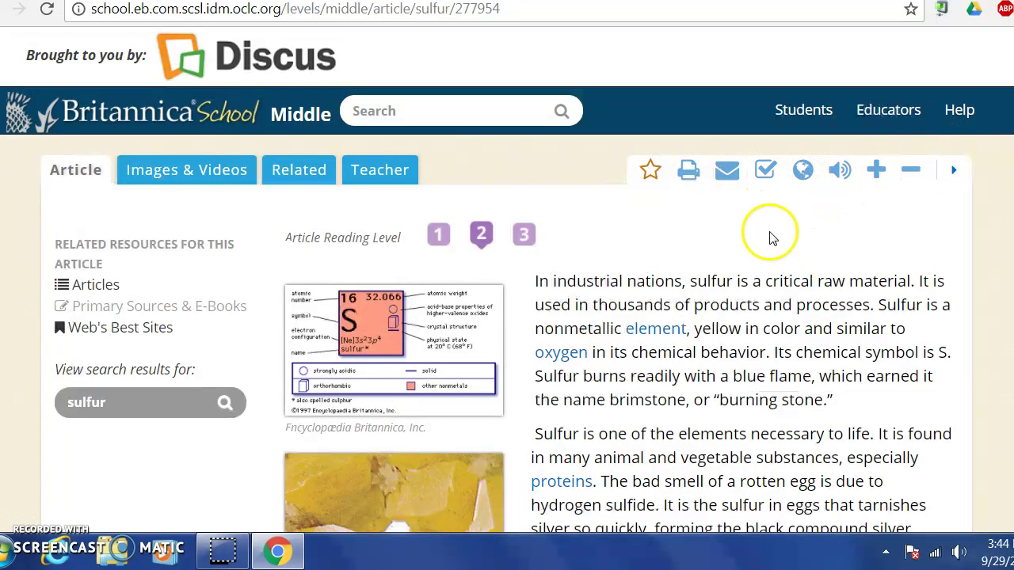
left_click(766, 171)
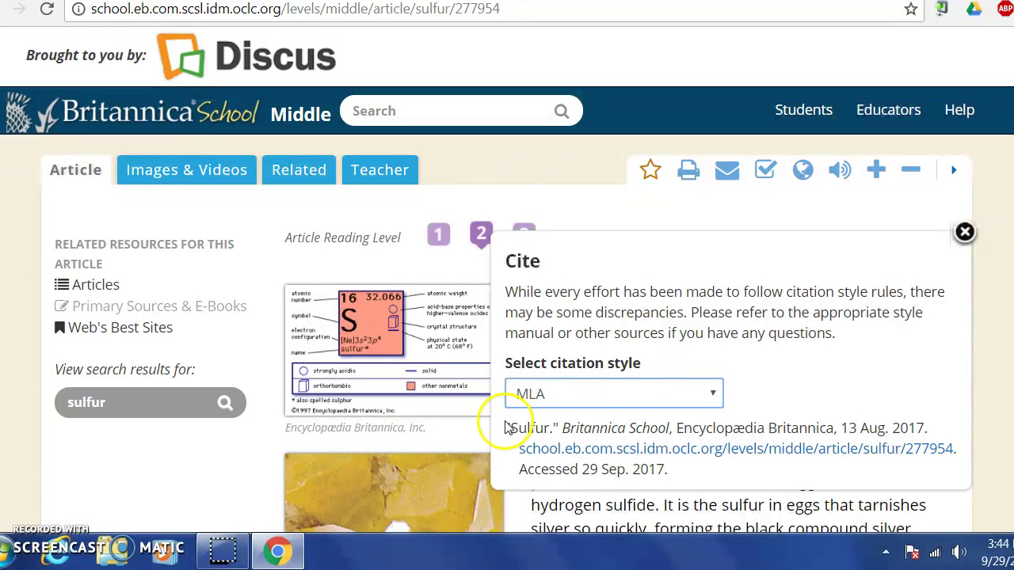
left_click_drag(507, 428, 683, 473)
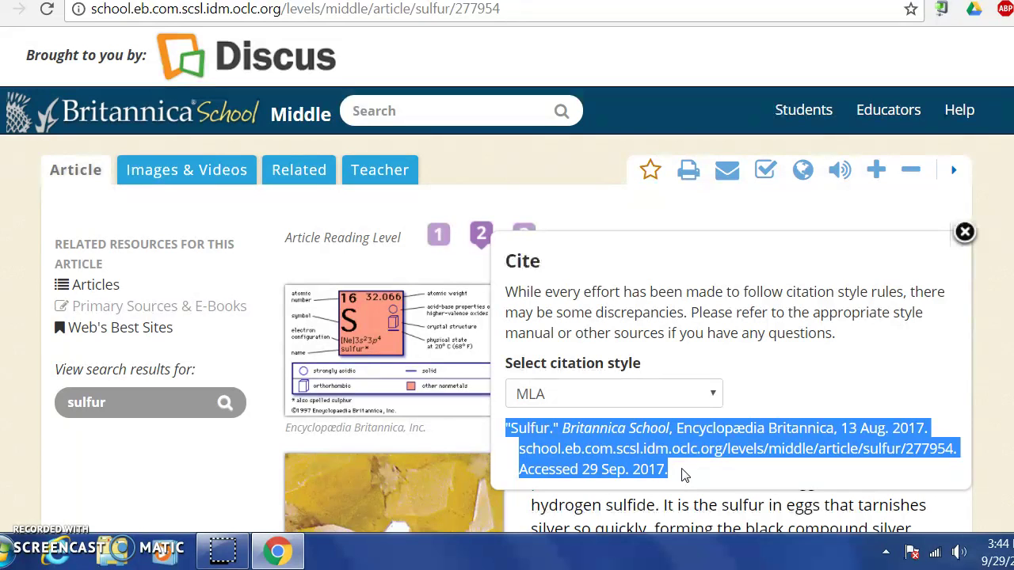
left_click(965, 231)
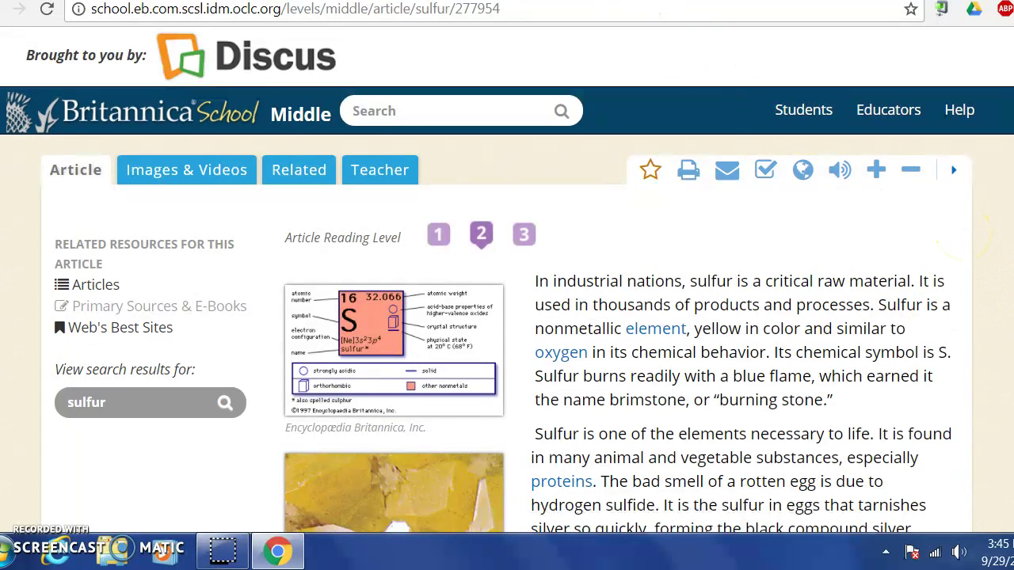
Step: Switch back to the Discus site and run a SmartSearch for "sulfur"
left_click(487, 1)
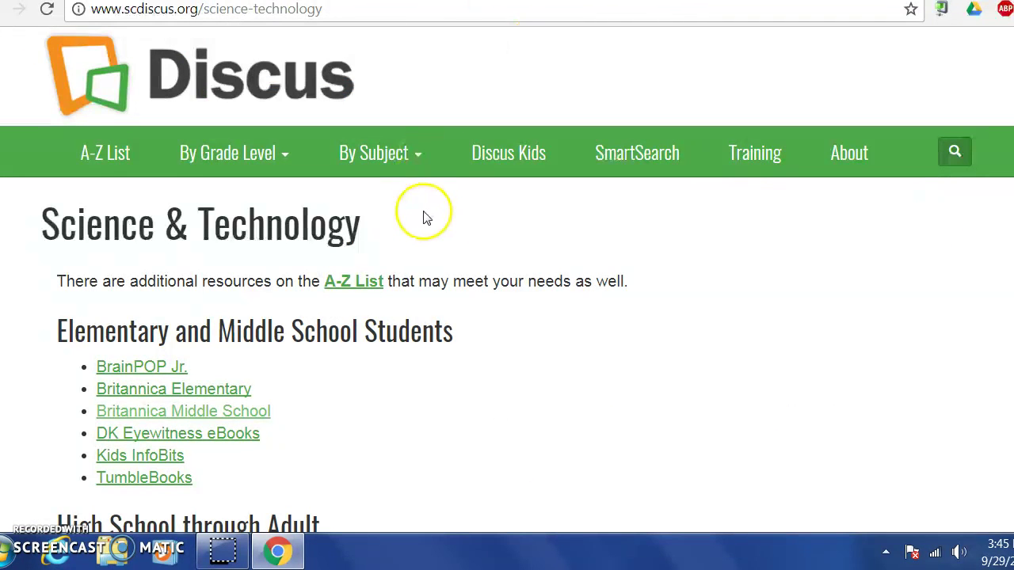
left_click(408, 166)
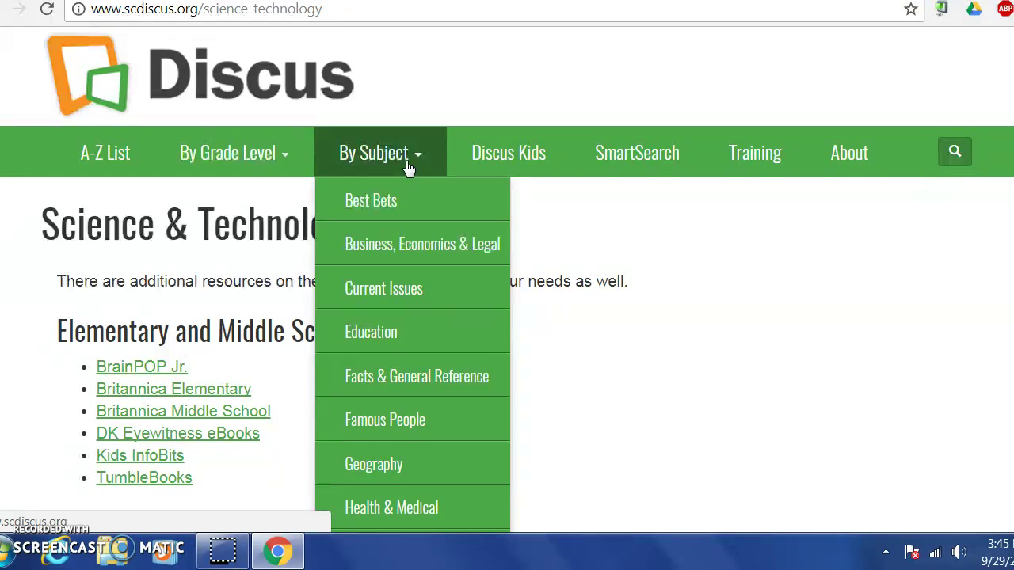
left_click(622, 156)
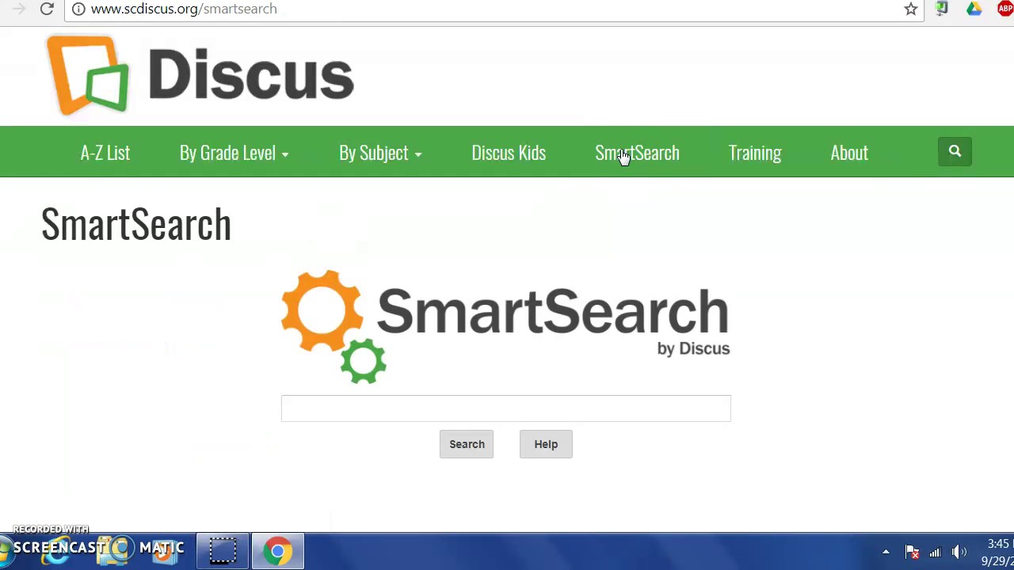
left_click(508, 414)
type("sulfur")
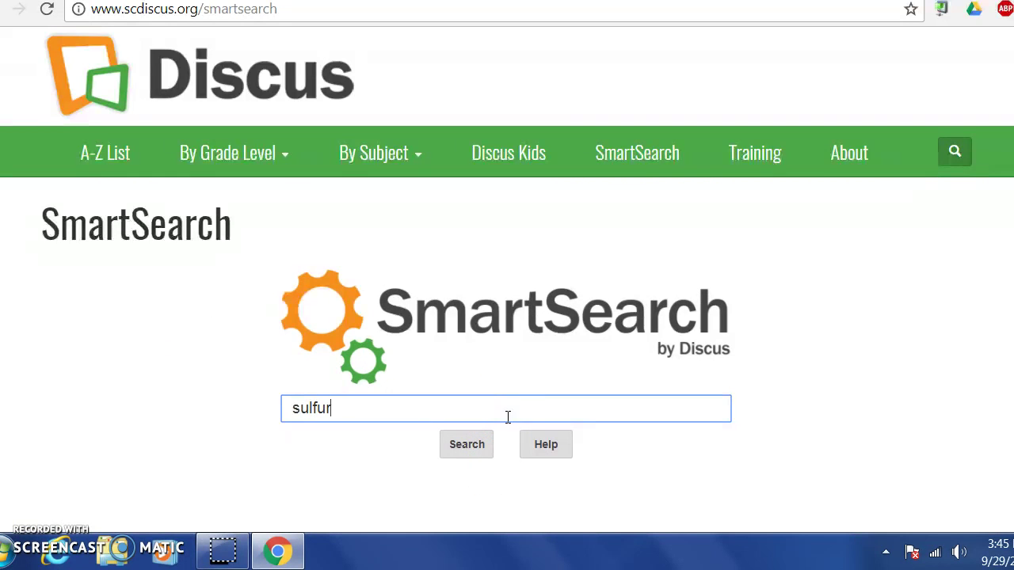
left_click(481, 445)
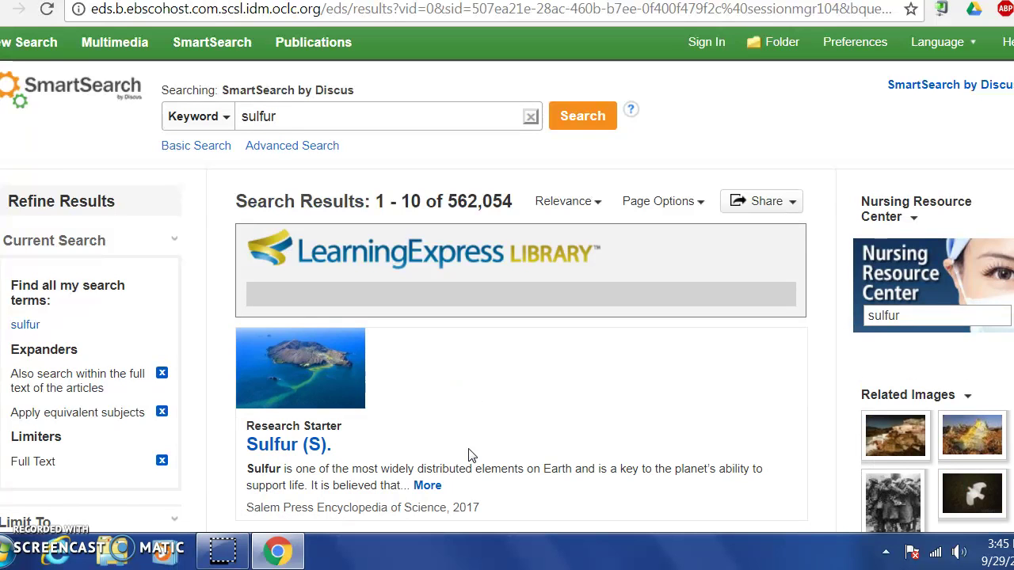
Step: Limit the SmartSearch results for sulfur to Scholarly (Peer Reviewed) Journals
scroll(468, 456, "down", 2)
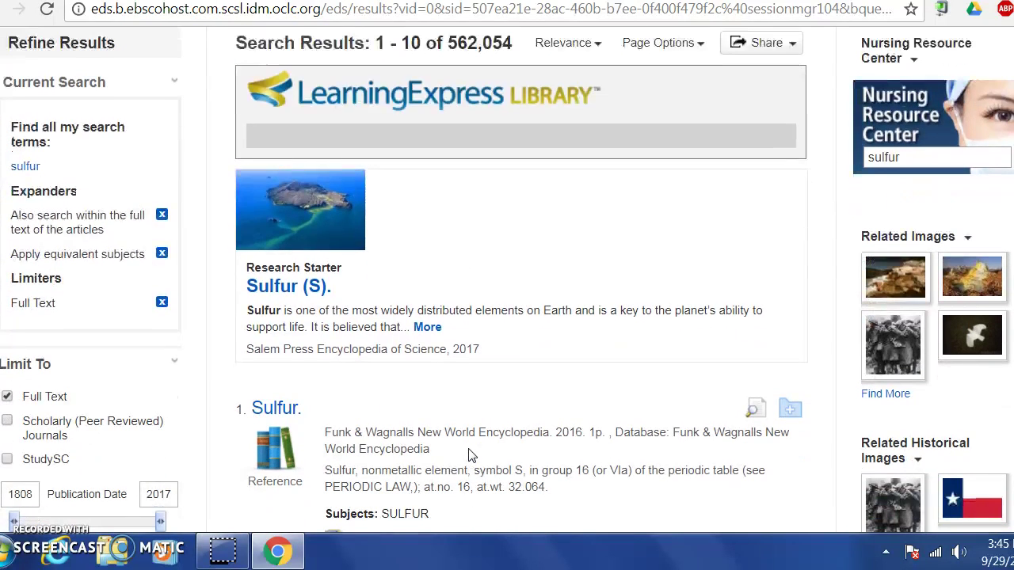
left_click(88, 389)
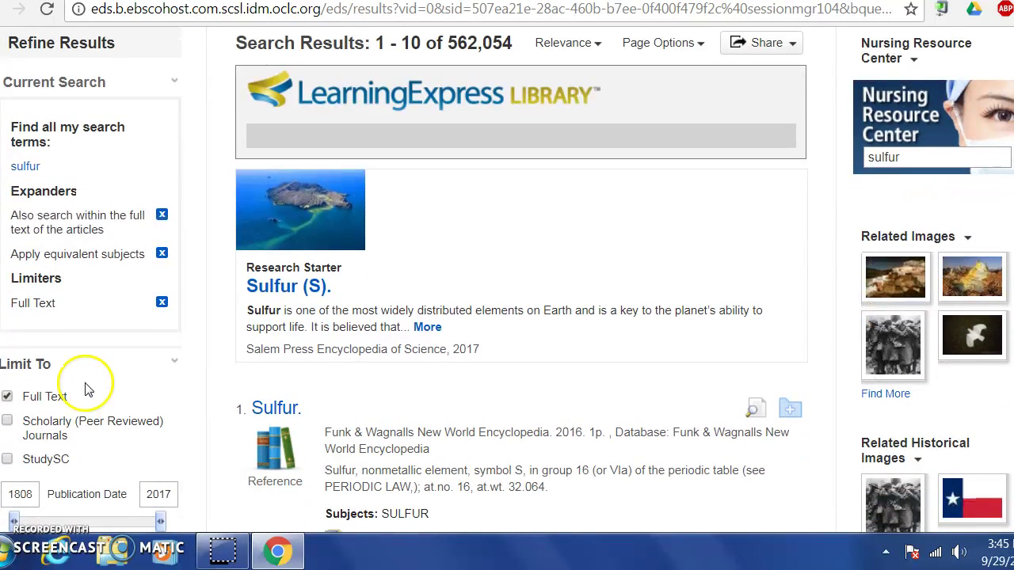
left_click(8, 424)
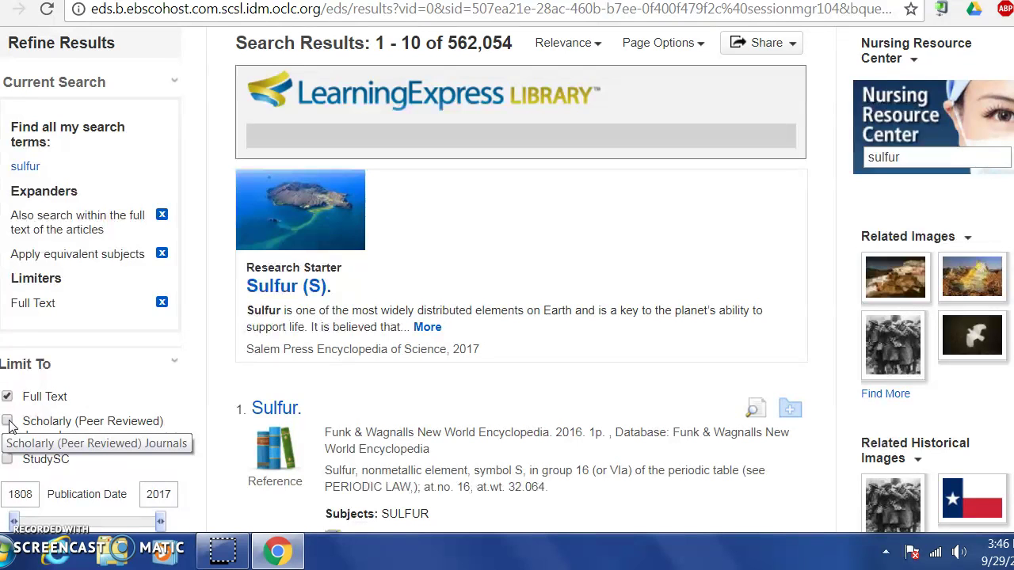
left_click(10, 426)
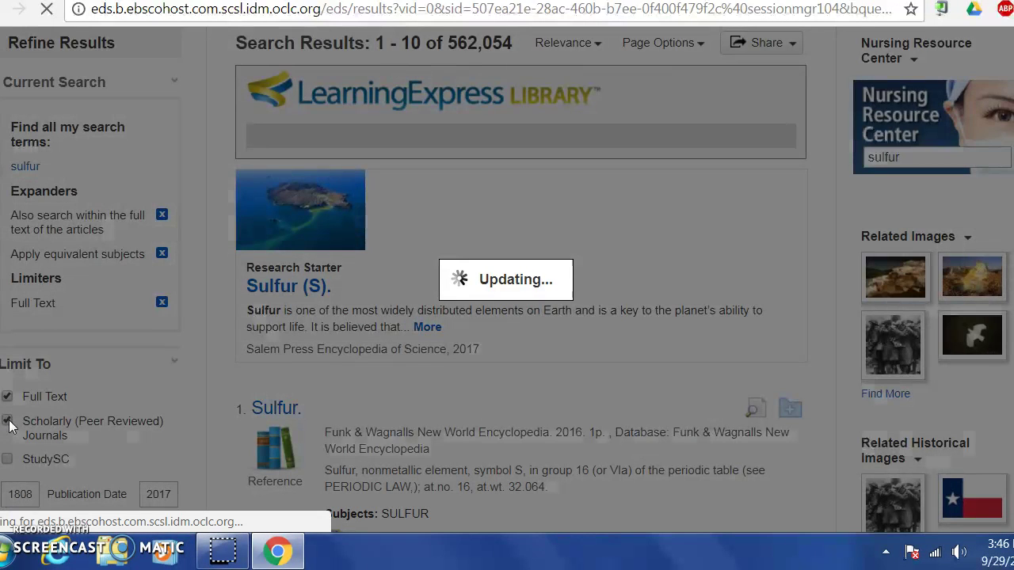